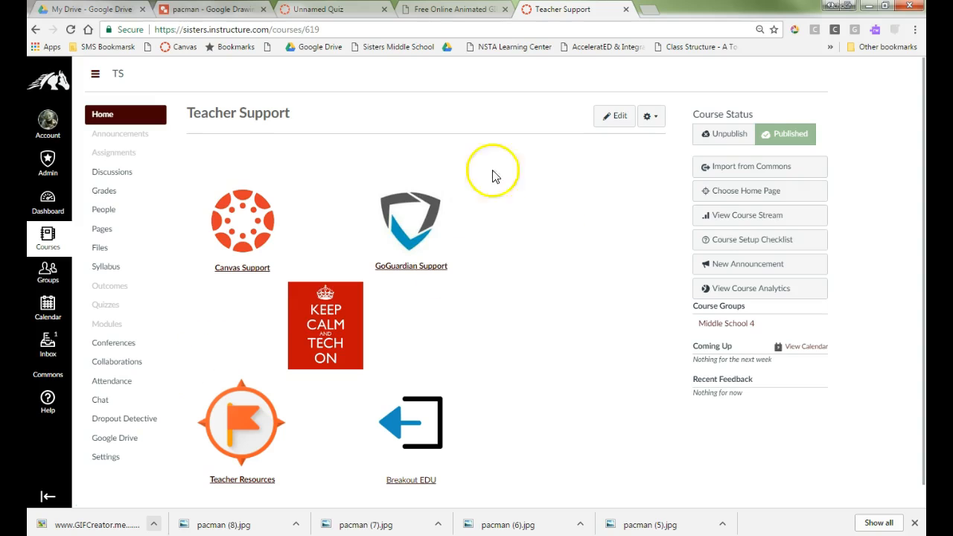
Create a new quiz in the Teacher Support course and title it "Marshall Jackson Quiz".
{"action": "left_click", "coordinate": [107, 309]}
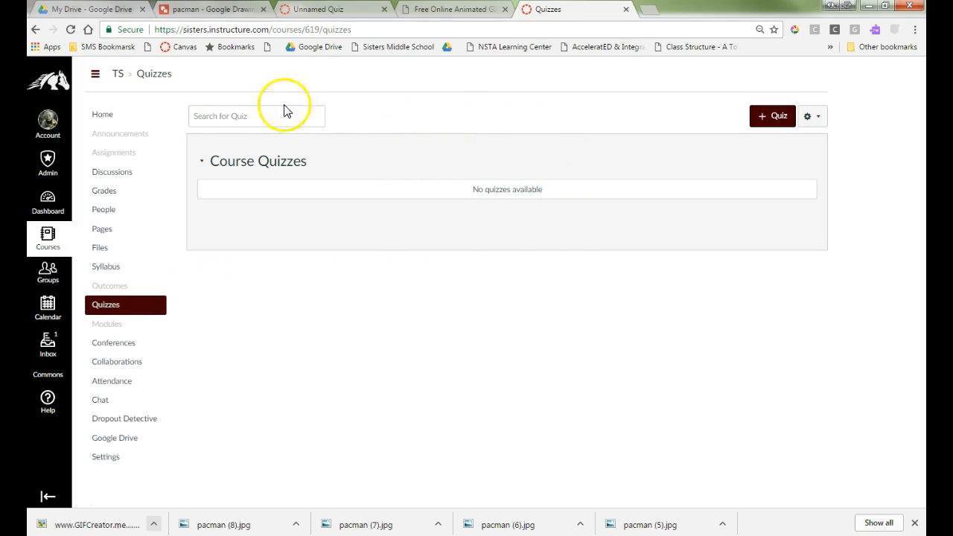
{"action": "left_click", "coordinate": [774, 122]}
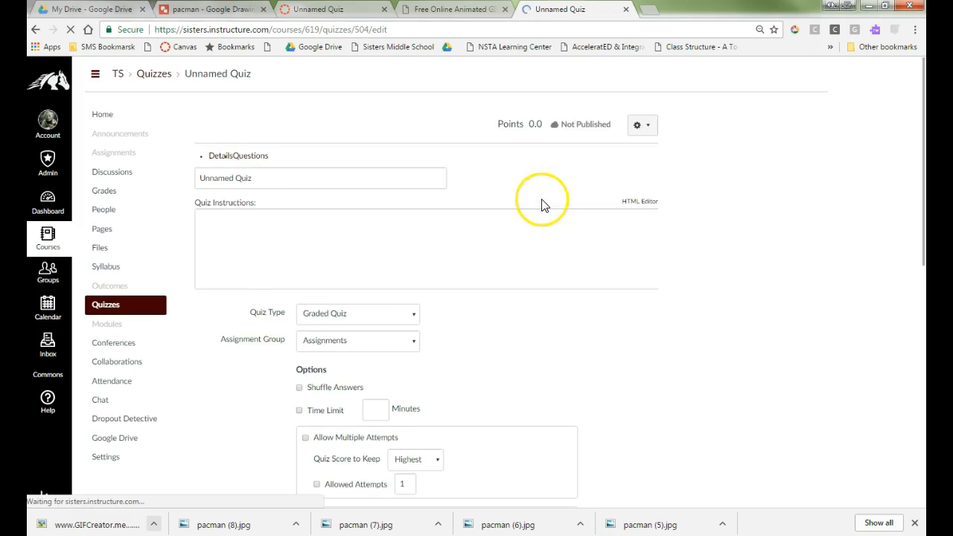
{"action": "left_click_drag", "start_coordinate": [272, 191], "coordinate": [199, 195]}
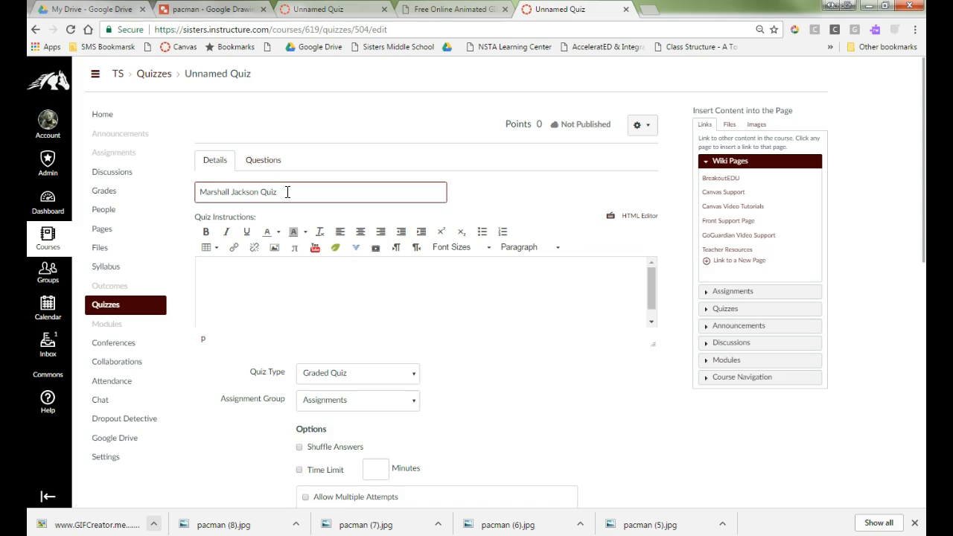
{"action": "left_click", "coordinate": [230, 266]}
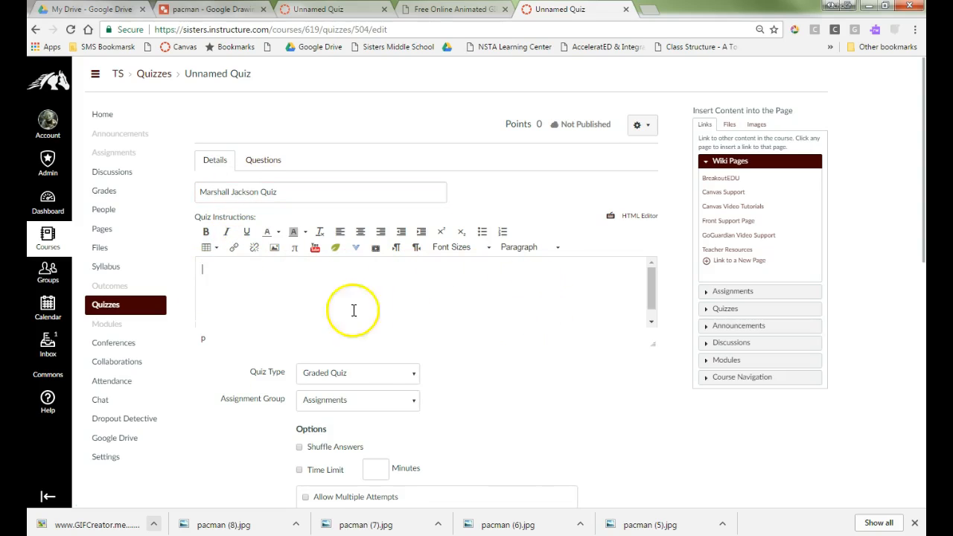
{"action": "left_click", "coordinate": [204, 273]}
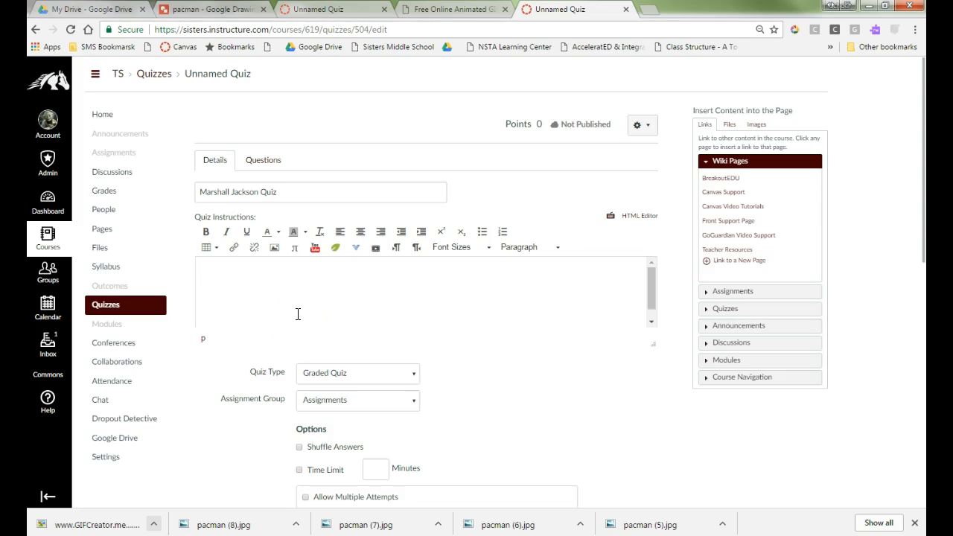
Choose Graded Quiz as the quiz type and Assignments as the assignment group.
{"action": "scroll", "coordinate": [298, 313], "scroll_direction": "down", "scroll_amount": 1}
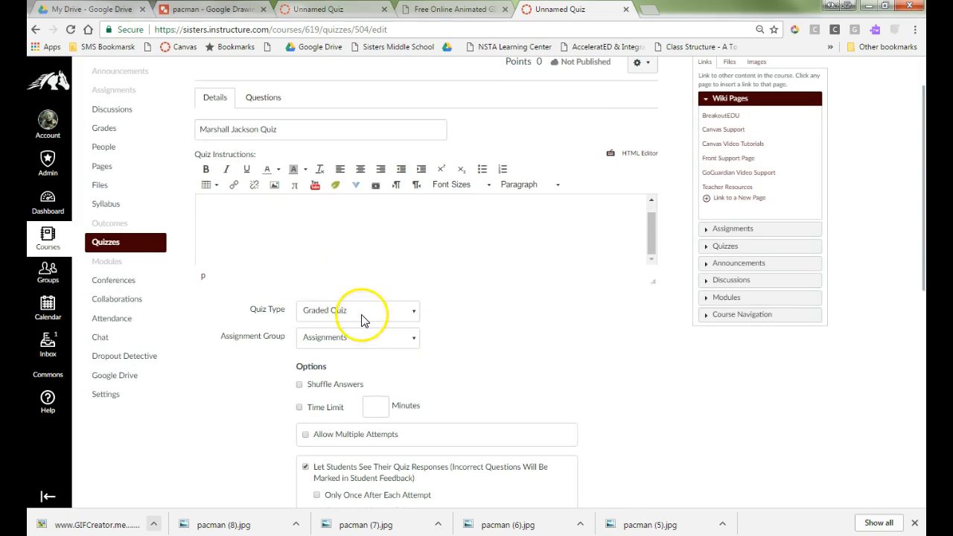
{"action": "left_click", "coordinate": [412, 310]}
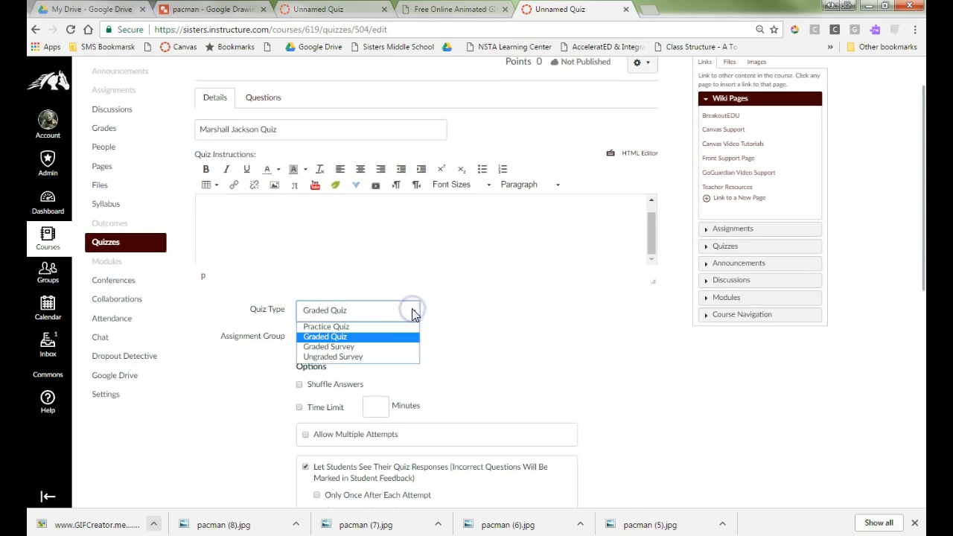
{"action": "left_click", "coordinate": [383, 339]}
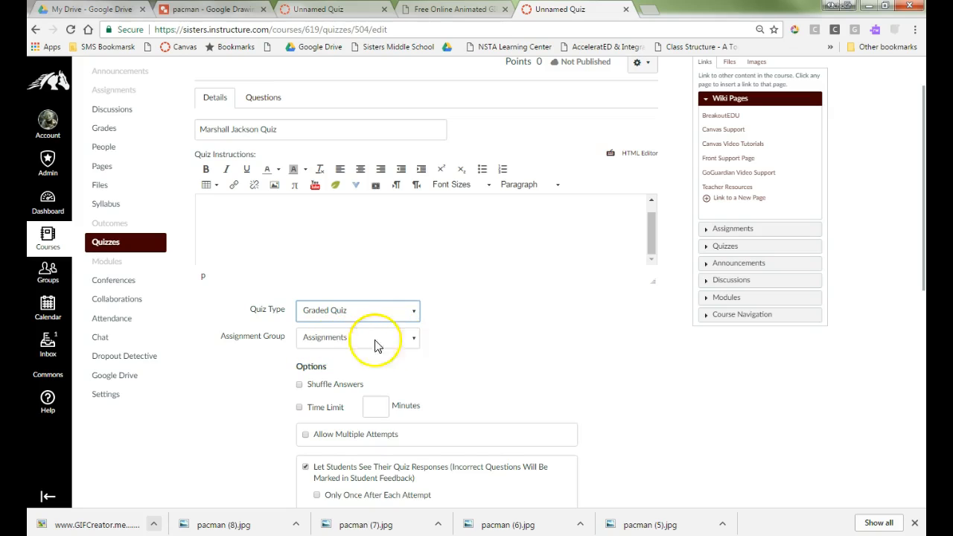
{"action": "left_click", "coordinate": [406, 340]}
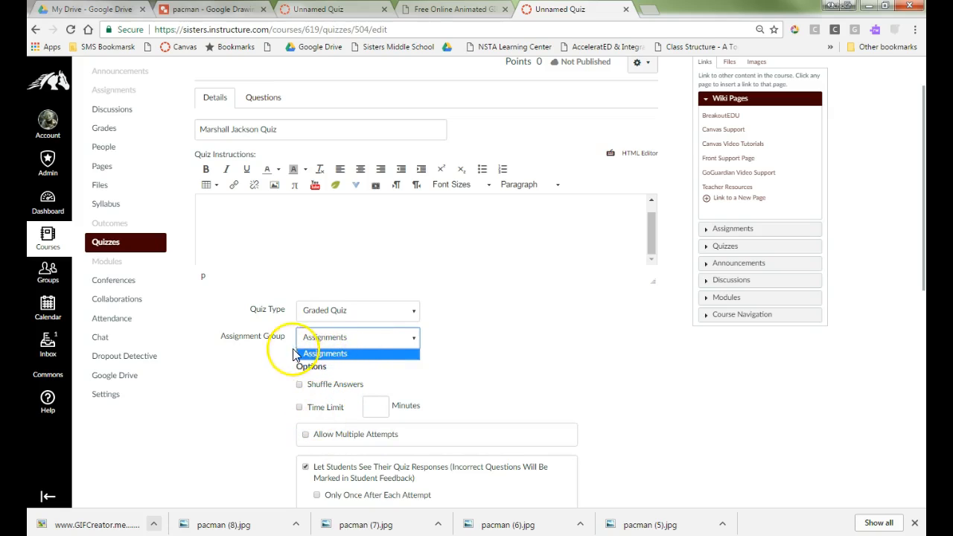
{"action": "left_click", "coordinate": [420, 338]}
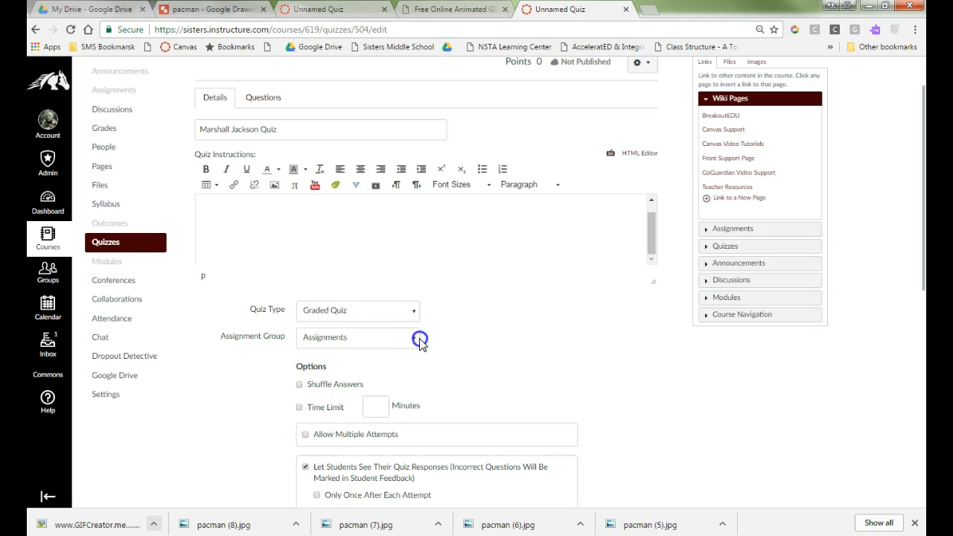
Enable Shuffle Answers and allow multiple attempts on the quiz, keeping the highest score.
{"action": "scroll", "coordinate": [420, 343], "scroll_direction": "down", "scroll_amount": 1}
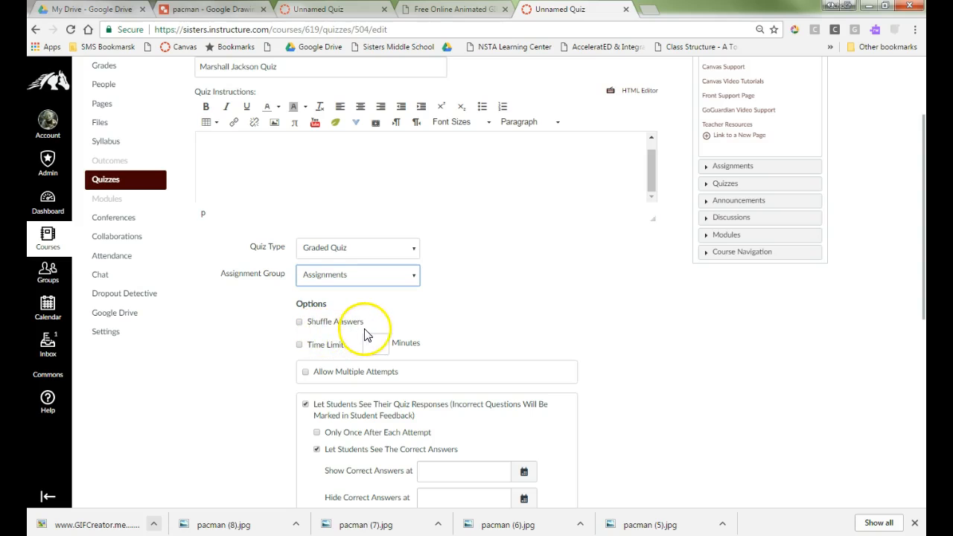
{"action": "left_click", "coordinate": [299, 322]}
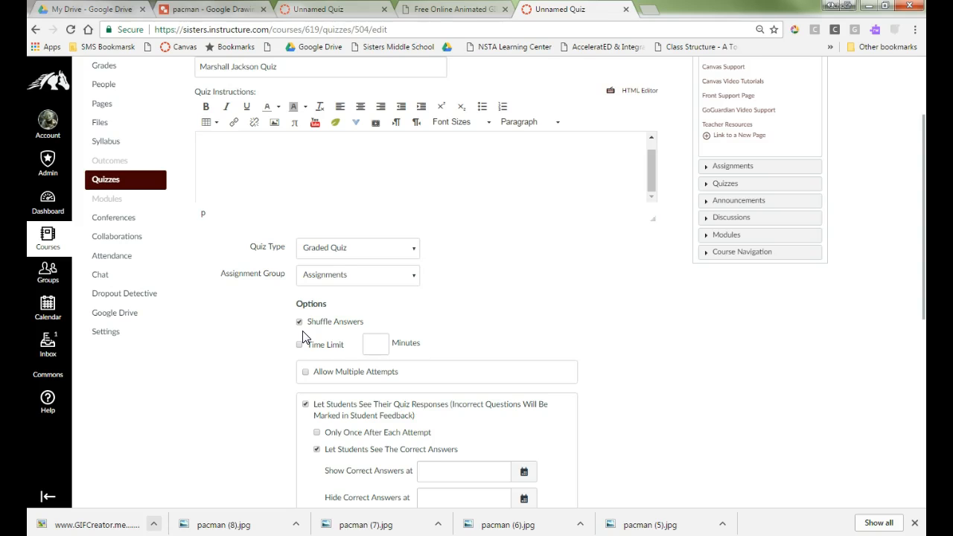
{"action": "scroll", "coordinate": [437, 313], "scroll_direction": "down", "scroll_amount": 1}
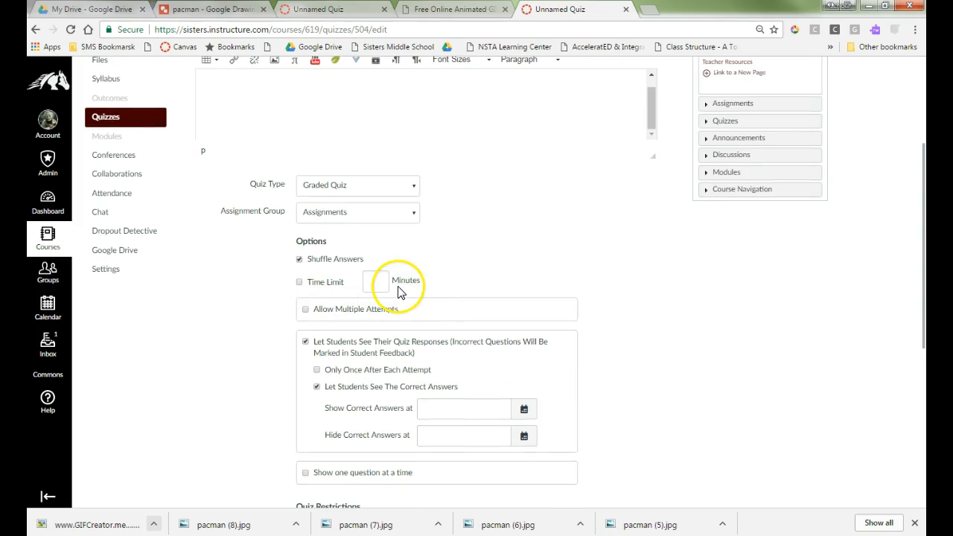
{"action": "left_click", "coordinate": [306, 311]}
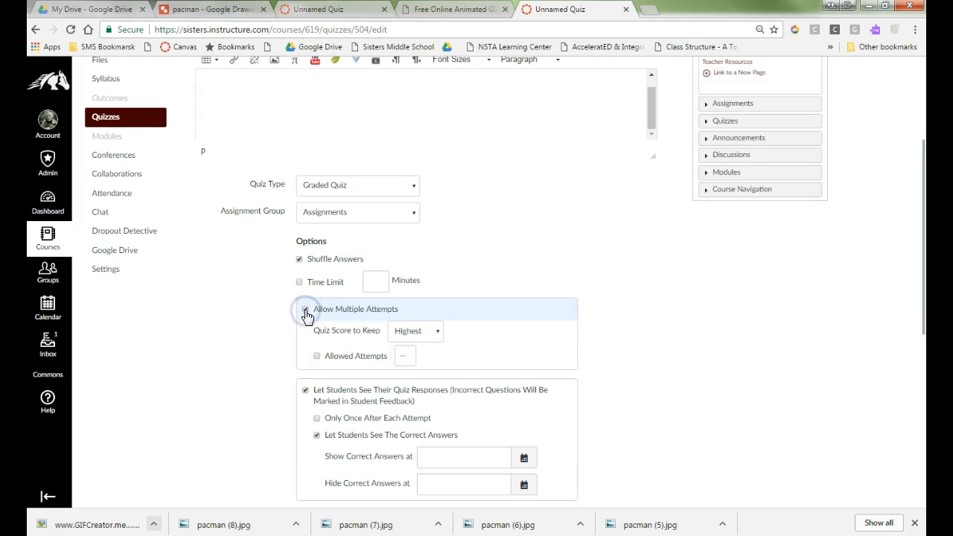
{"action": "left_click", "coordinate": [432, 333]}
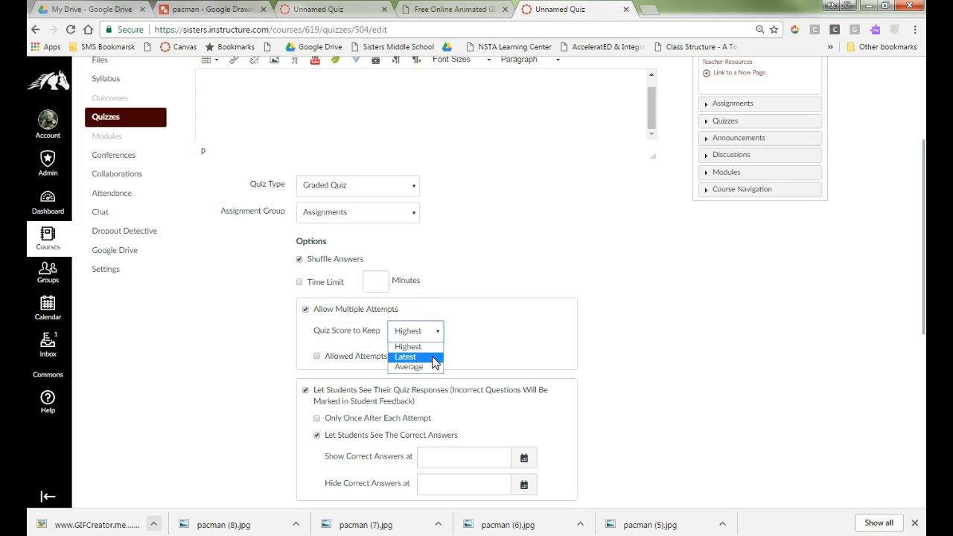
{"action": "left_click", "coordinate": [496, 337]}
{"action": "left_click", "coordinate": [317, 356]}
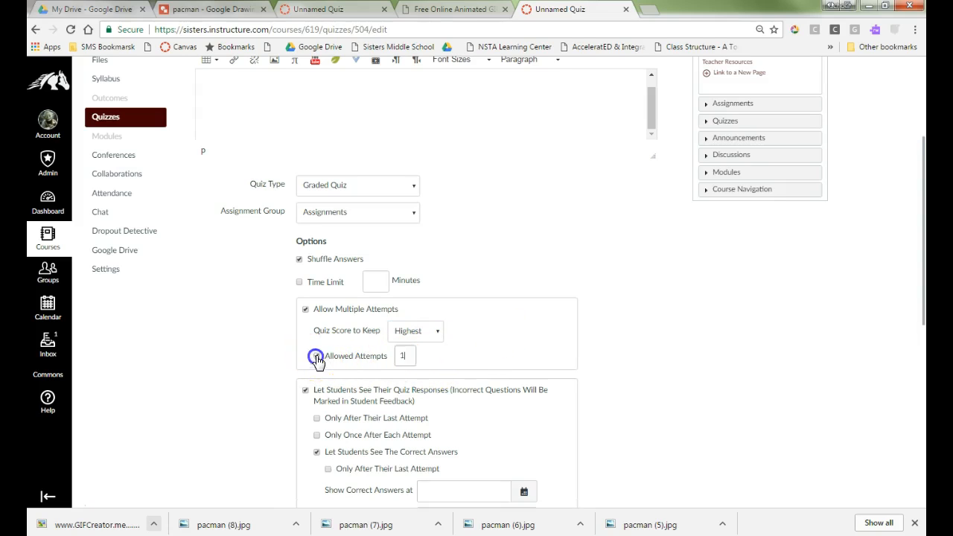
{"action": "left_click", "coordinate": [305, 310]}
{"action": "left_click", "coordinate": [306, 310]}
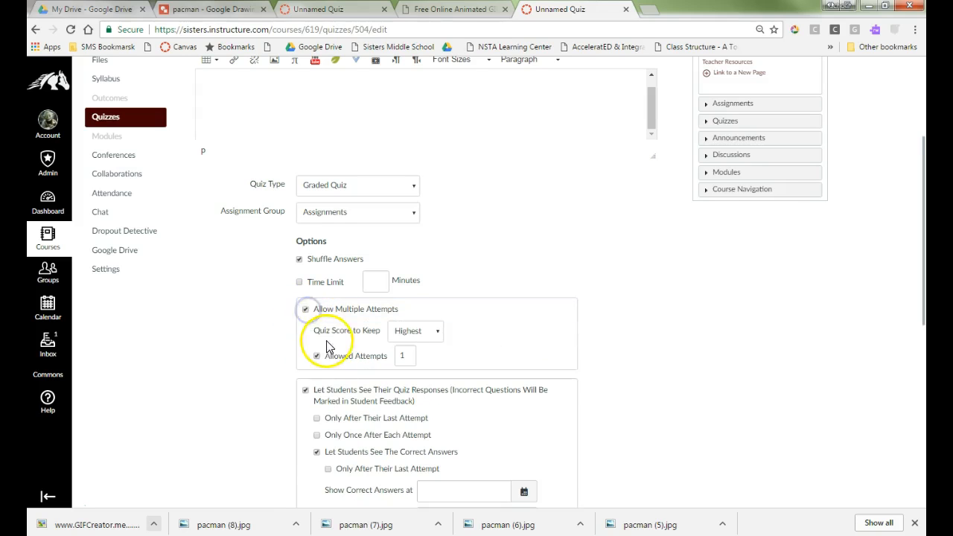
{"action": "left_click", "coordinate": [317, 356]}
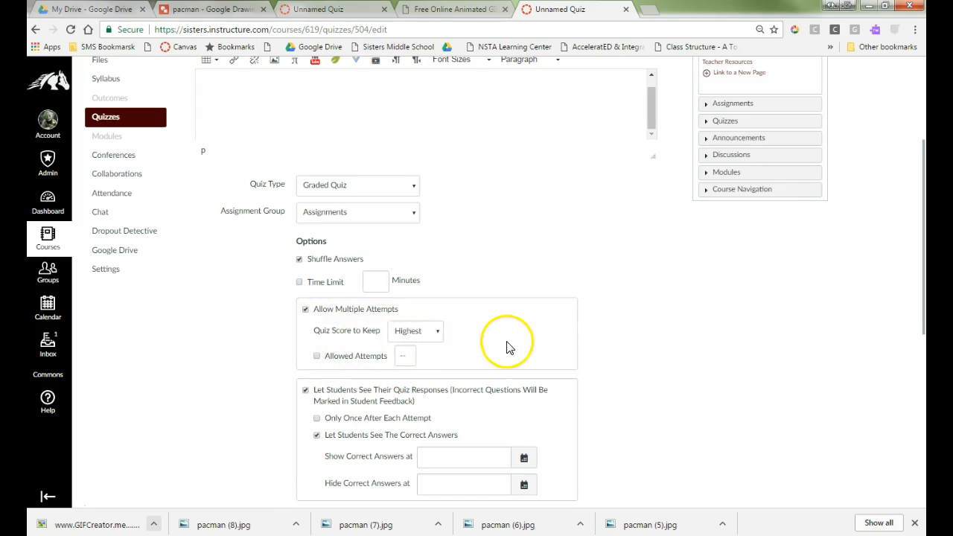
Disable the option that lets students see the correct answers.
{"action": "scroll", "coordinate": [506, 347], "scroll_direction": "down", "scroll_amount": 1}
{"action": "scroll", "coordinate": [506, 346], "scroll_direction": "down", "scroll_amount": 1}
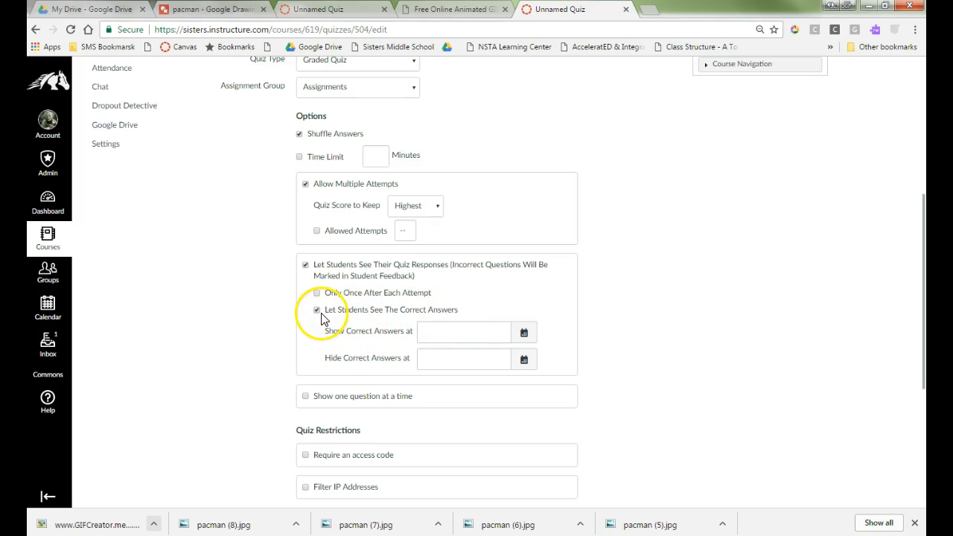
{"action": "left_click", "coordinate": [318, 315]}
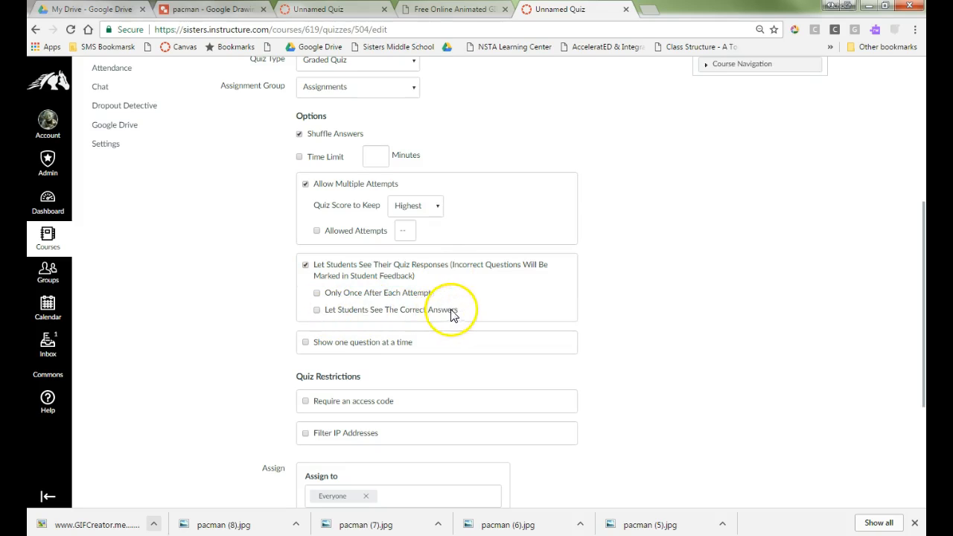
Try the quiz restrictions by entering an access code in its field and enabling the IP address filter.
{"action": "scroll", "coordinate": [478, 305], "scroll_direction": "down", "scroll_amount": 1}
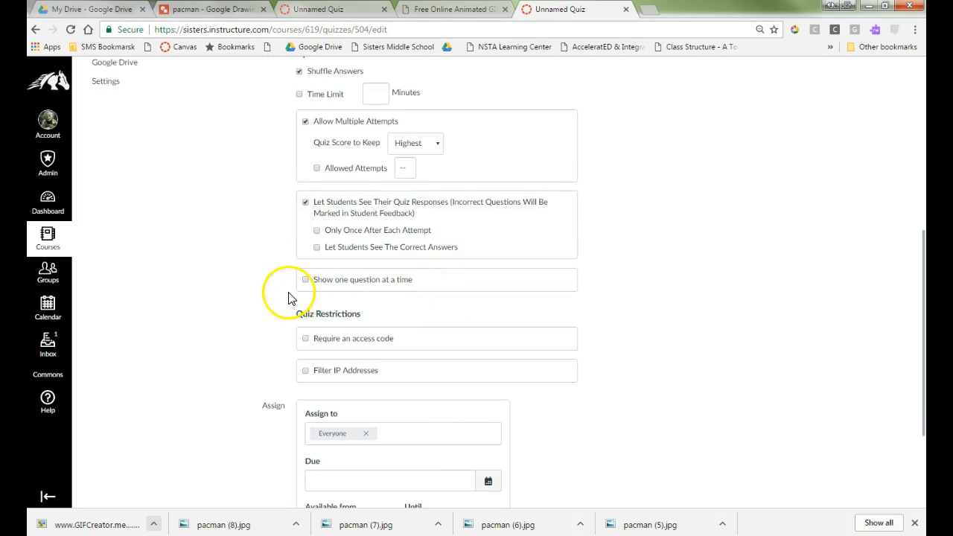
{"action": "scroll", "coordinate": [415, 299], "scroll_direction": "down", "scroll_amount": 1}
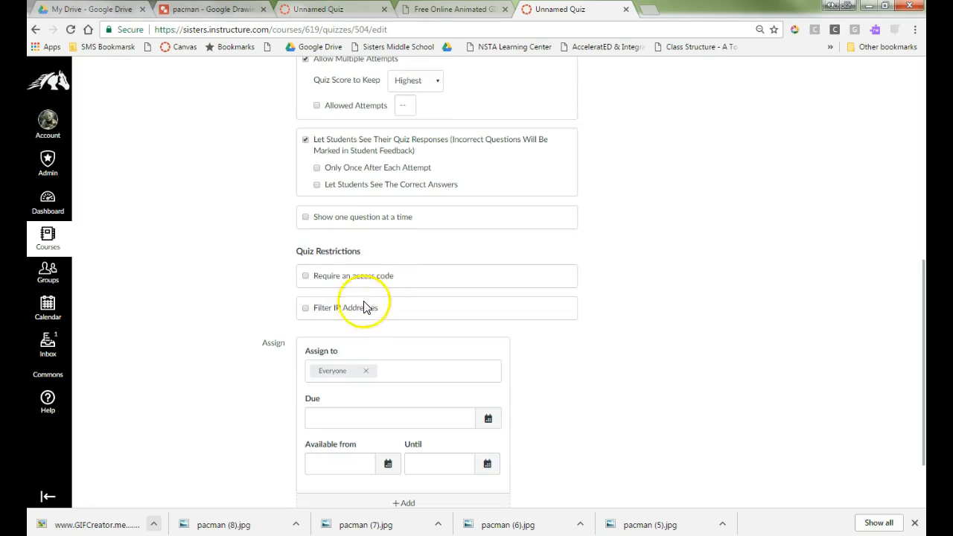
{"action": "left_click", "coordinate": [310, 275]}
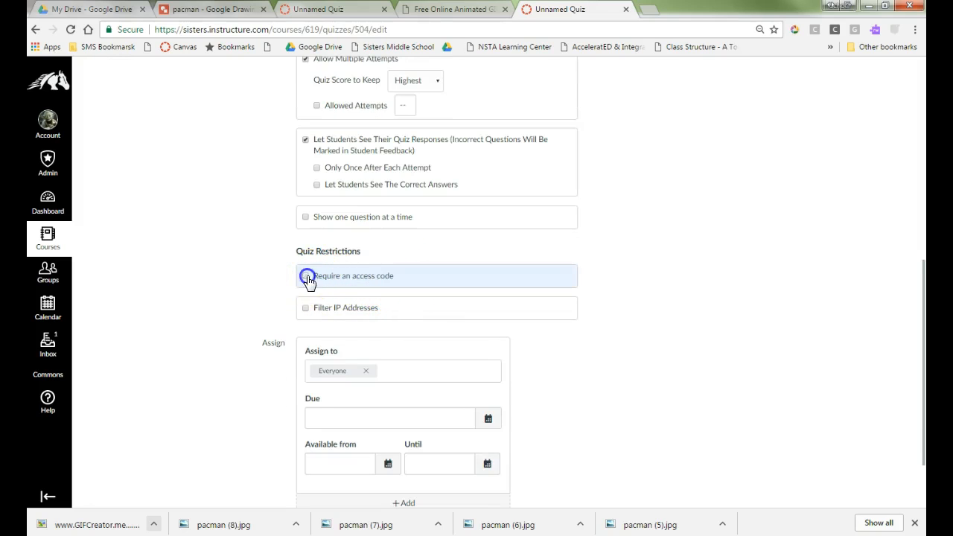
{"action": "left_click", "coordinate": [330, 297]}
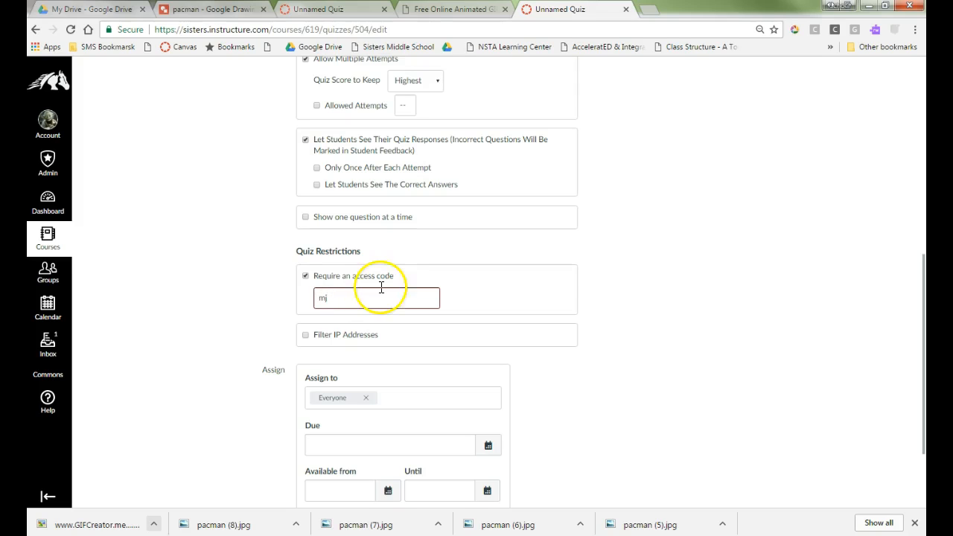
{"action": "type", "text": "mj"}
{"action": "key", "text": "BackSpace"}
{"action": "key", "text": "BackSpace"}
{"action": "left_click", "coordinate": [305, 276]}
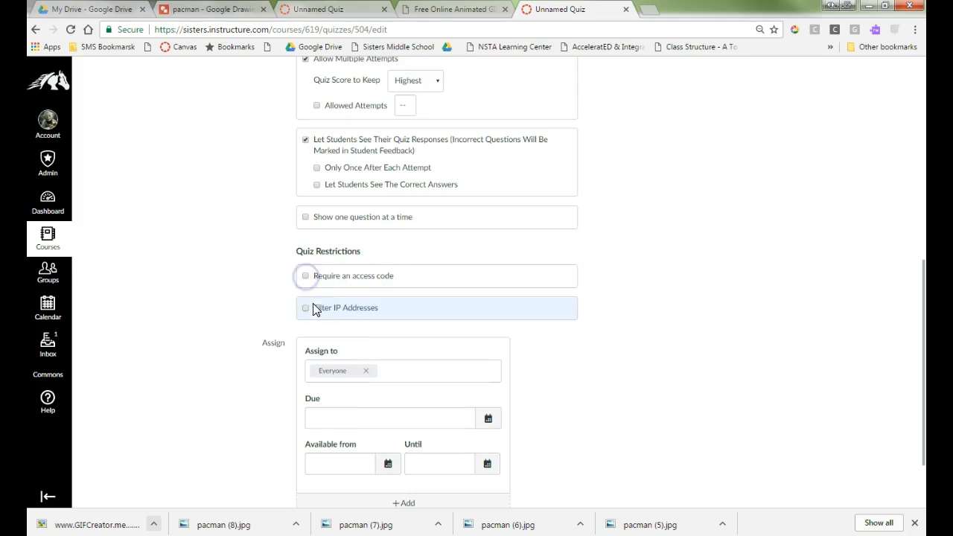
{"action": "left_click", "coordinate": [305, 310]}
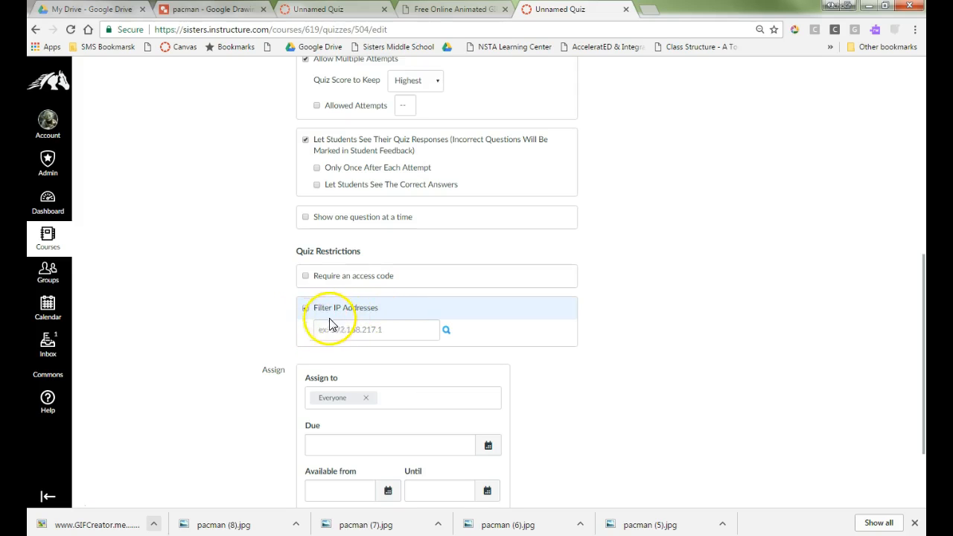
{"action": "left_click", "coordinate": [305, 307]}
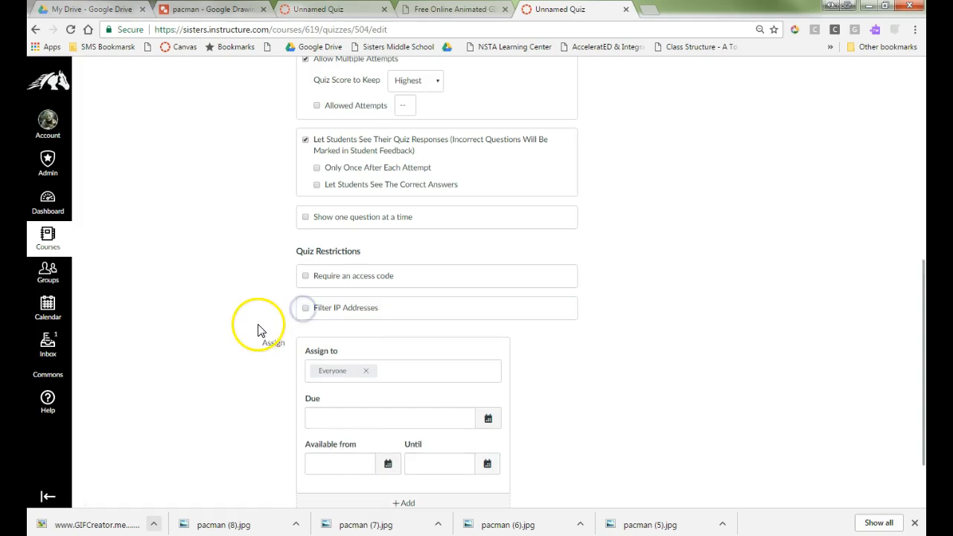
Add a new question to the quiz.
{"action": "scroll", "coordinate": [260, 330], "scroll_direction": "down", "scroll_amount": 1}
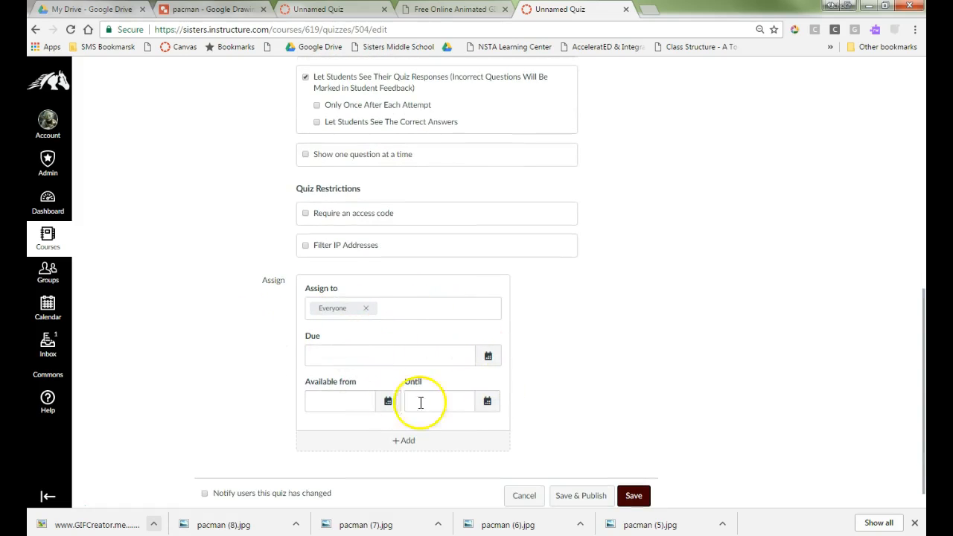
{"action": "scroll", "coordinate": [468, 387], "scroll_direction": "up", "scroll_amount": 7}
{"action": "scroll", "coordinate": [468, 376], "scroll_direction": "down", "scroll_amount": 5}
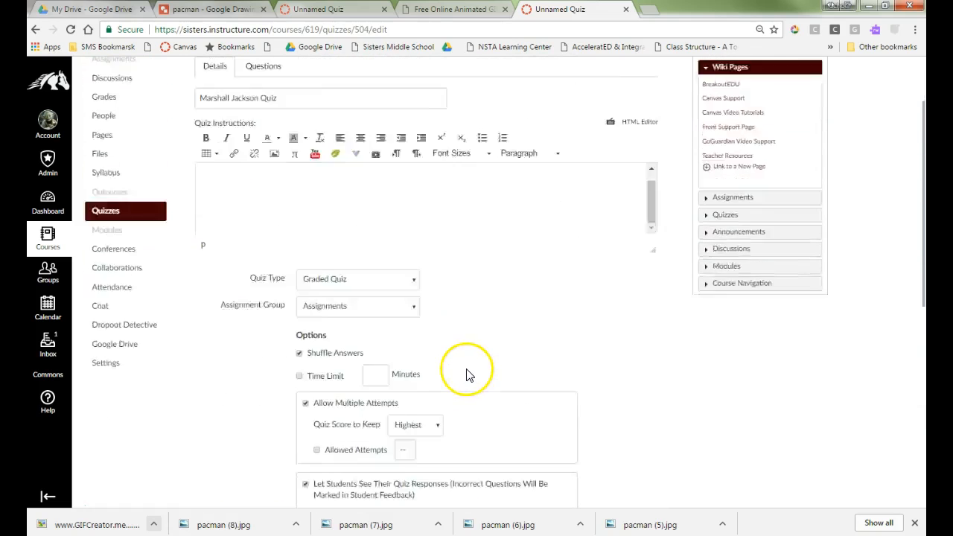
{"action": "scroll", "coordinate": [463, 375], "scroll_direction": "up", "scroll_amount": 5}
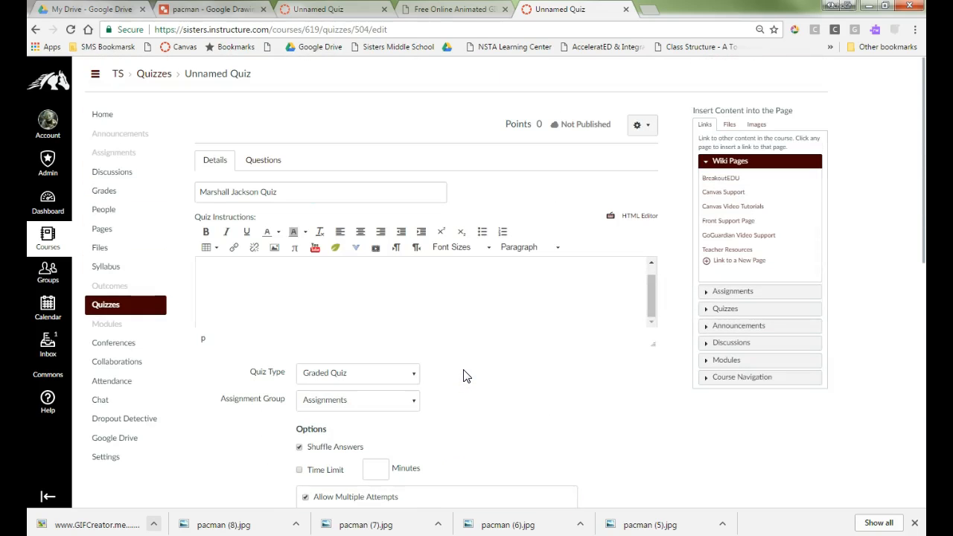
{"action": "left_click", "coordinate": [270, 160]}
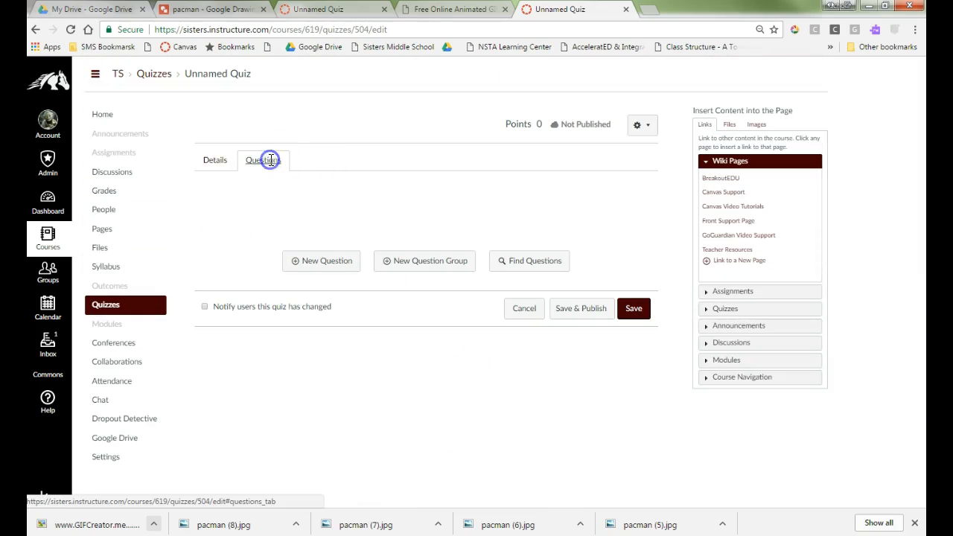
{"action": "left_click", "coordinate": [335, 266]}
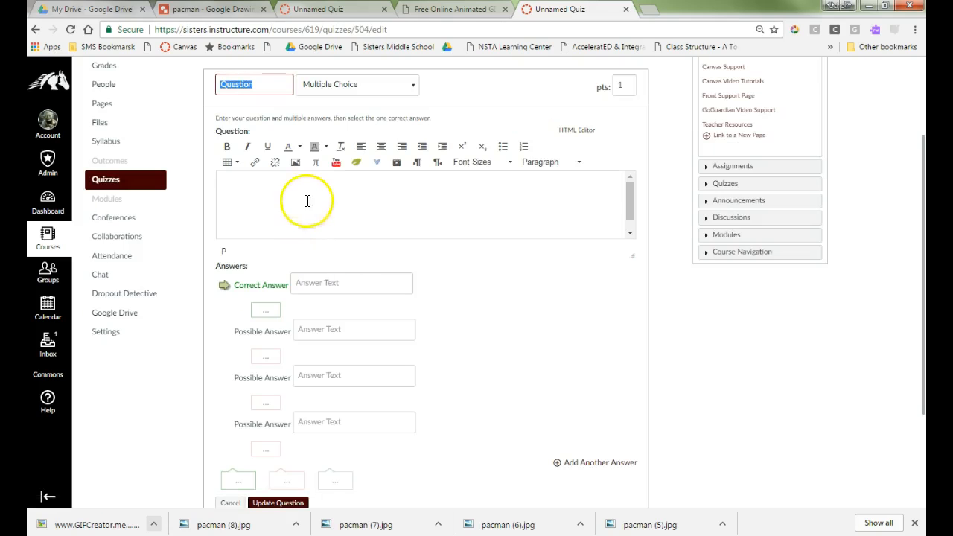
Keep the new question's type as Multiple Choice and enter the question text ending in "laugh reminds me of ...".
{"action": "left_click", "coordinate": [353, 88]}
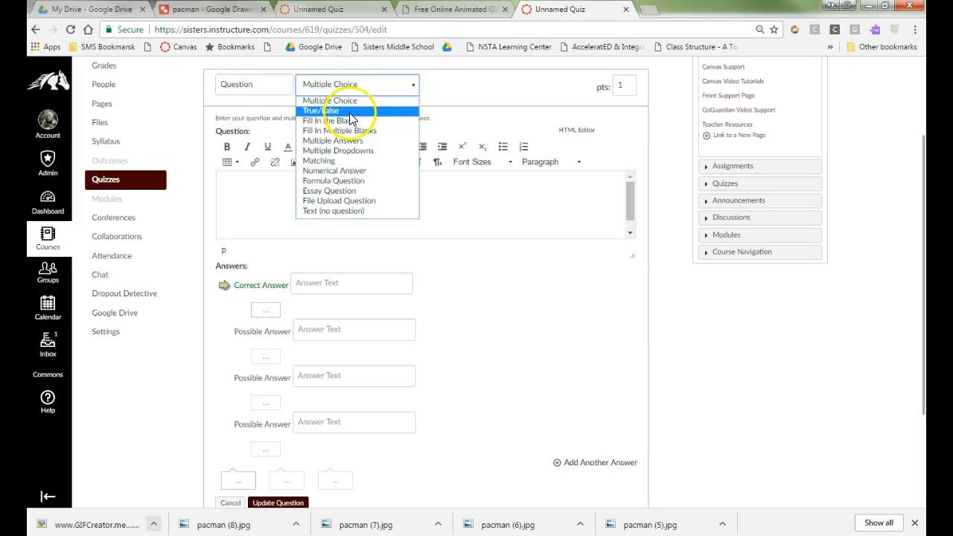
{"action": "left_click", "coordinate": [386, 134]}
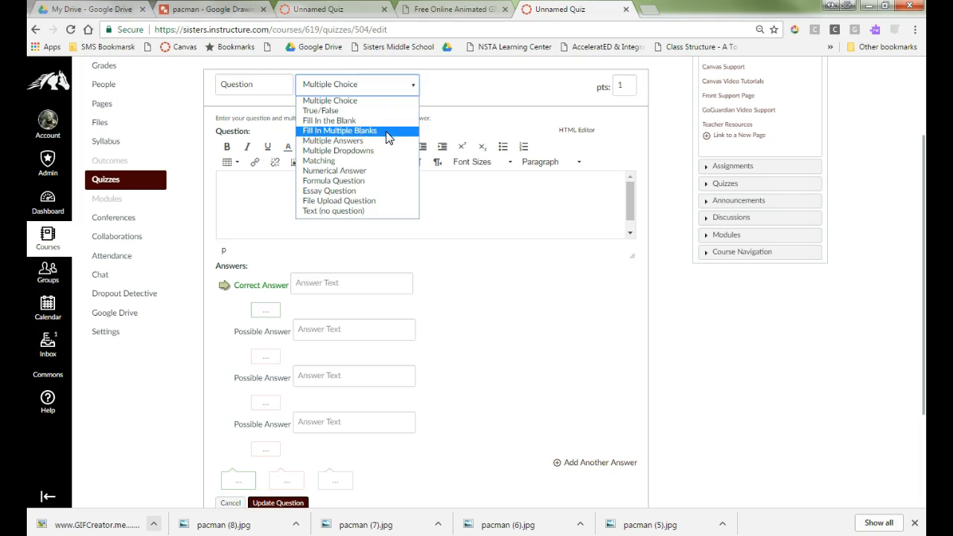
{"action": "left_click", "coordinate": [384, 143]}
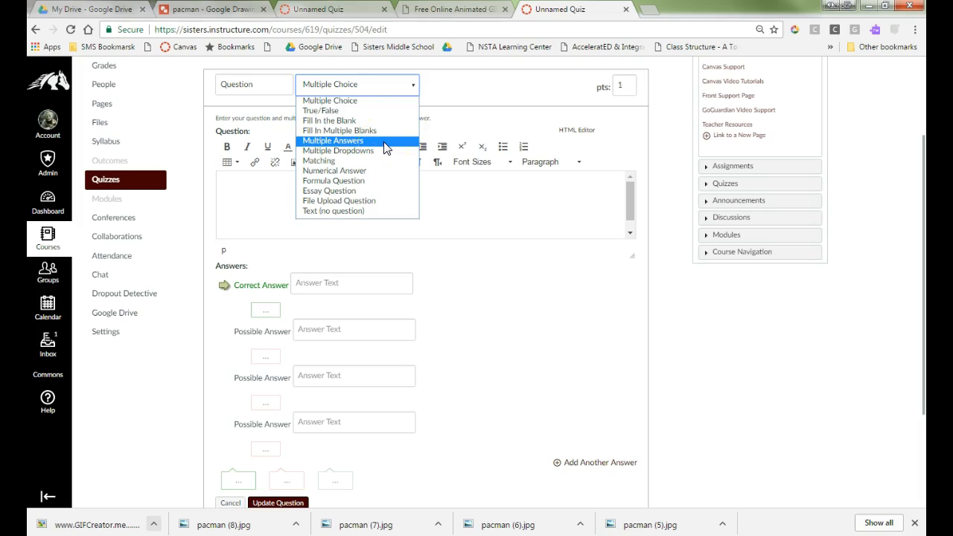
{"action": "left_click", "coordinate": [383, 153]}
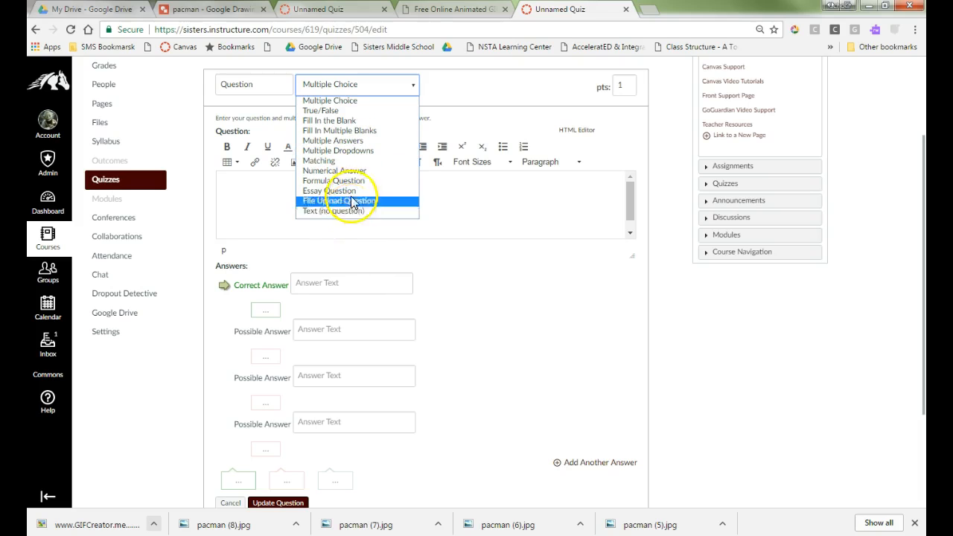
{"action": "left_click", "coordinate": [351, 100]}
{"action": "left_click", "coordinate": [305, 194]}
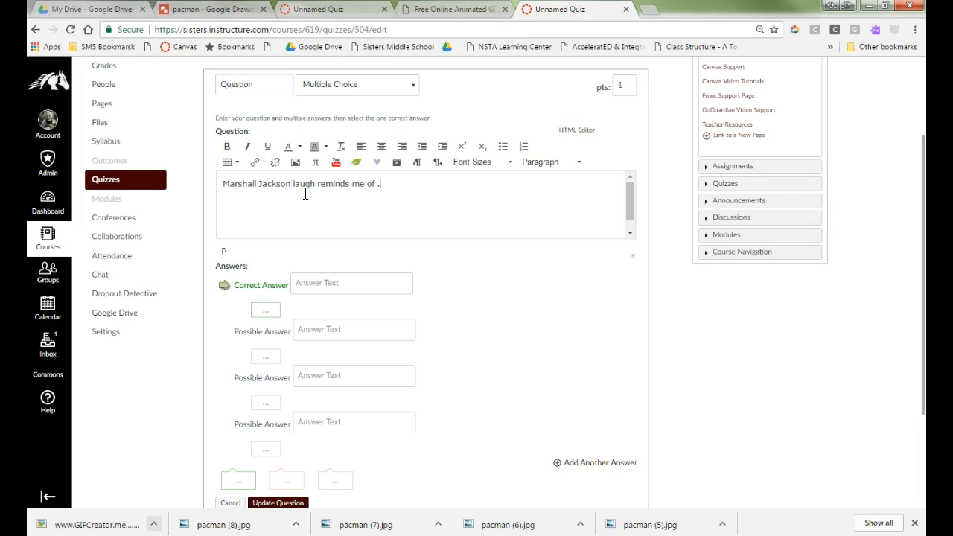
Enter Fran Dresher as the correct answer and Eddie Murphy, Seth Rogan and Gilbert Gottfried as possible answers, and save the question.
{"action": "left_click", "coordinate": [340, 283]}
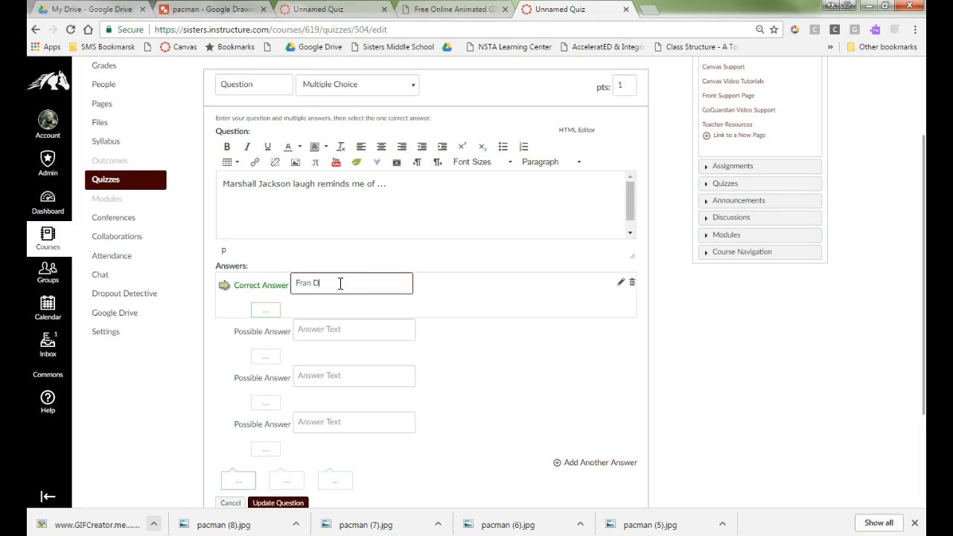
{"action": "left_click", "coordinate": [347, 330]}
{"action": "type", "text": "Eddie Murphy"}
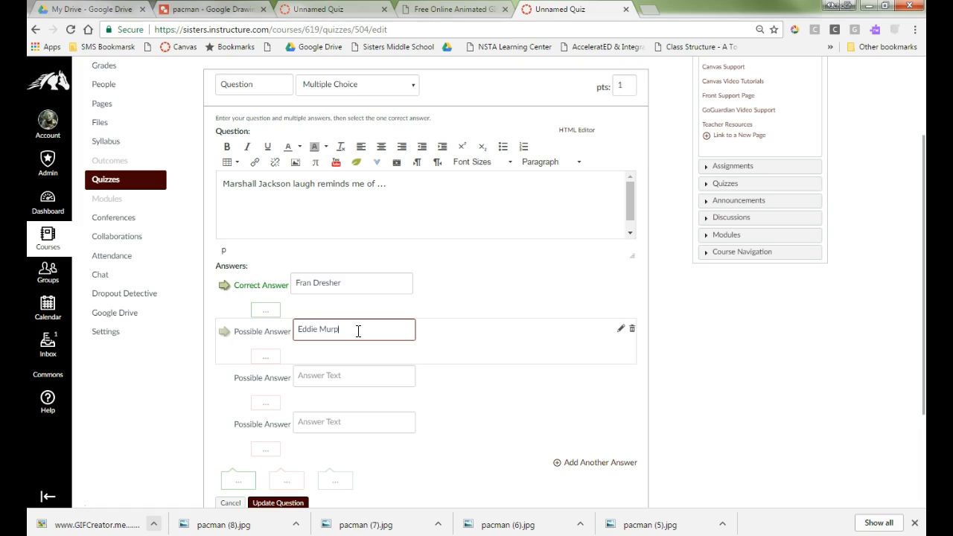
{"action": "left_click", "coordinate": [330, 376]}
{"action": "type", "text": "Seth Rogan"}
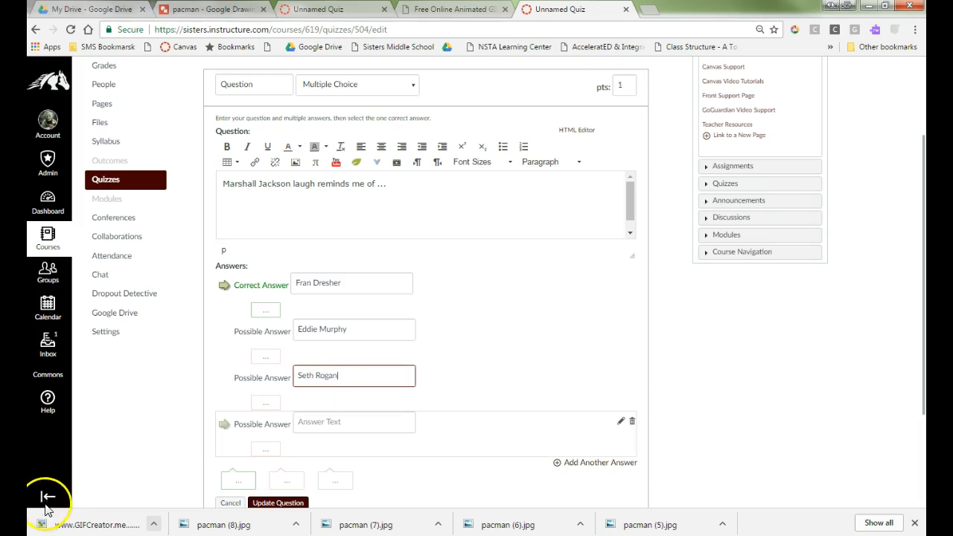
{"action": "left_click", "coordinate": [330, 421]}
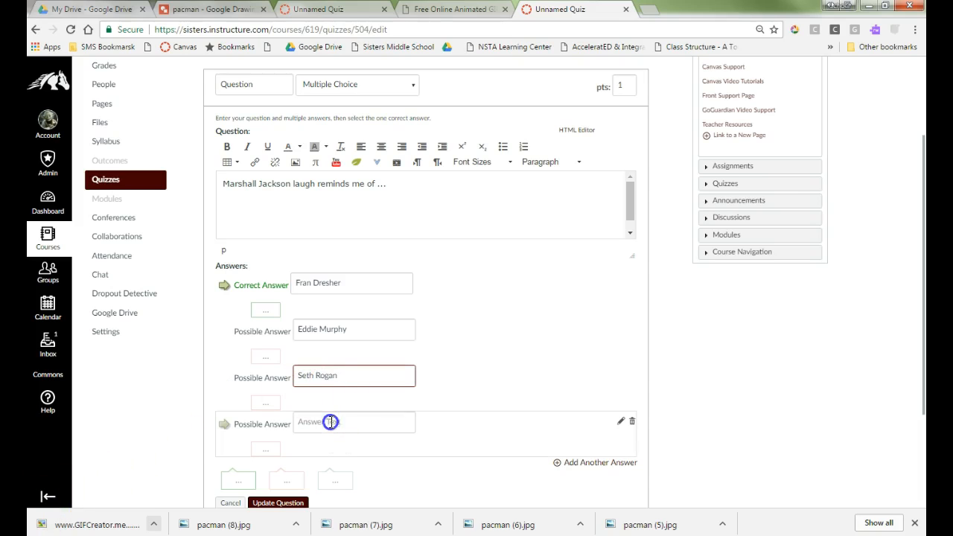
{"action": "type", "text": "Gilbert Gottfried"}
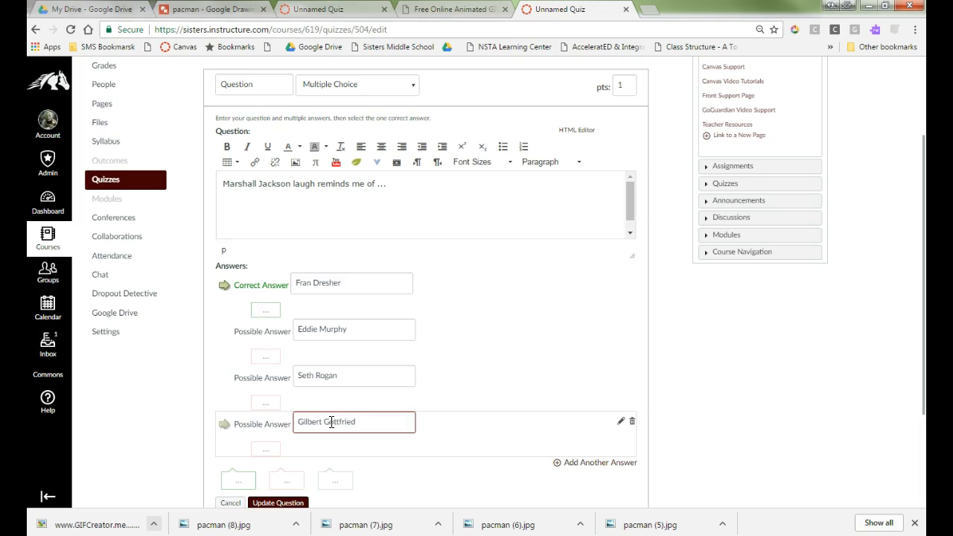
{"action": "scroll", "coordinate": [346, 373], "scroll_direction": "down", "scroll_amount": 1}
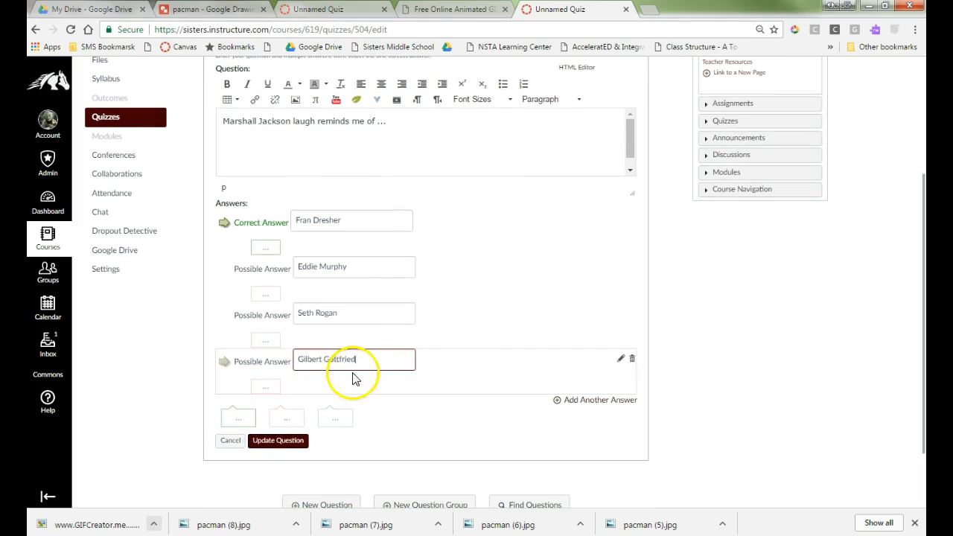
{"action": "left_click", "coordinate": [283, 441]}
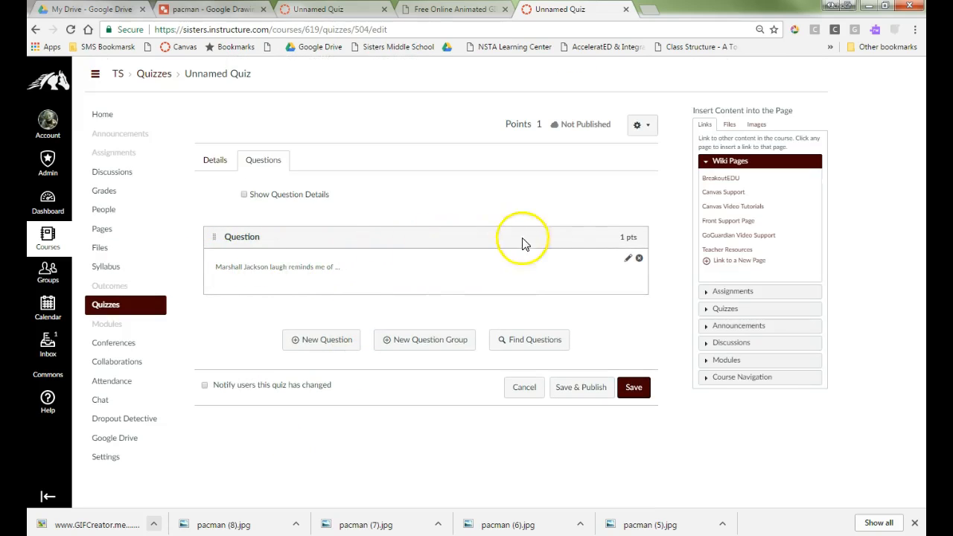
Reopen the multiple-choice question to check its points setting and save it without changes.
{"action": "left_click", "coordinate": [628, 259]}
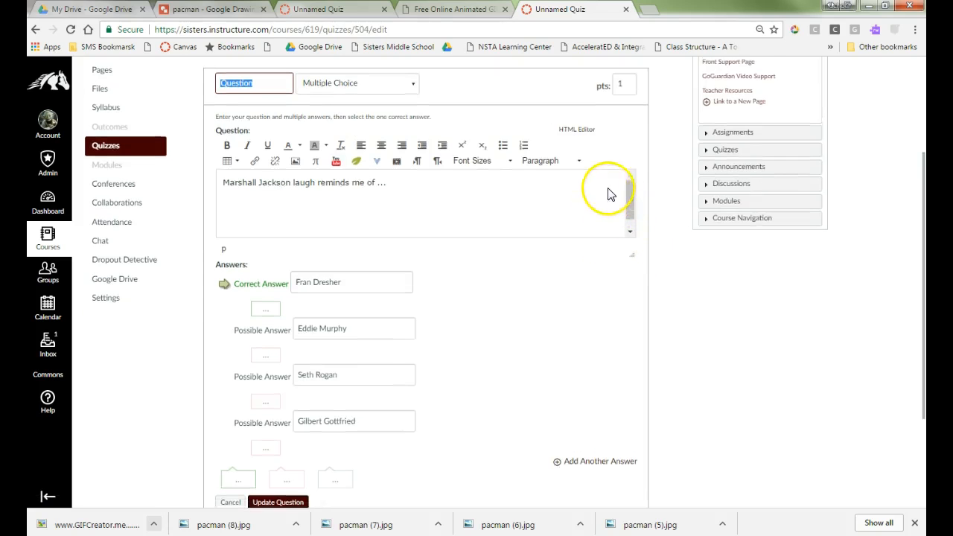
{"action": "scroll", "coordinate": [611, 172], "scroll_direction": "up", "scroll_amount": 1}
{"action": "left_click", "coordinate": [606, 146]}
{"action": "double_click", "coordinate": [600, 145]}
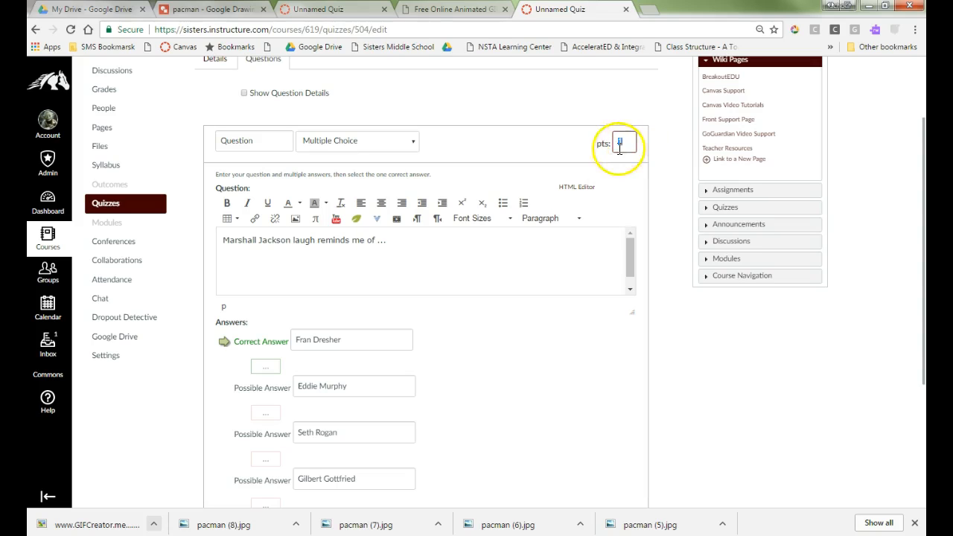
{"action": "scroll", "coordinate": [422, 296], "scroll_direction": "down", "scroll_amount": 1}
{"action": "scroll", "coordinate": [423, 296], "scroll_direction": "down", "scroll_amount": 3}
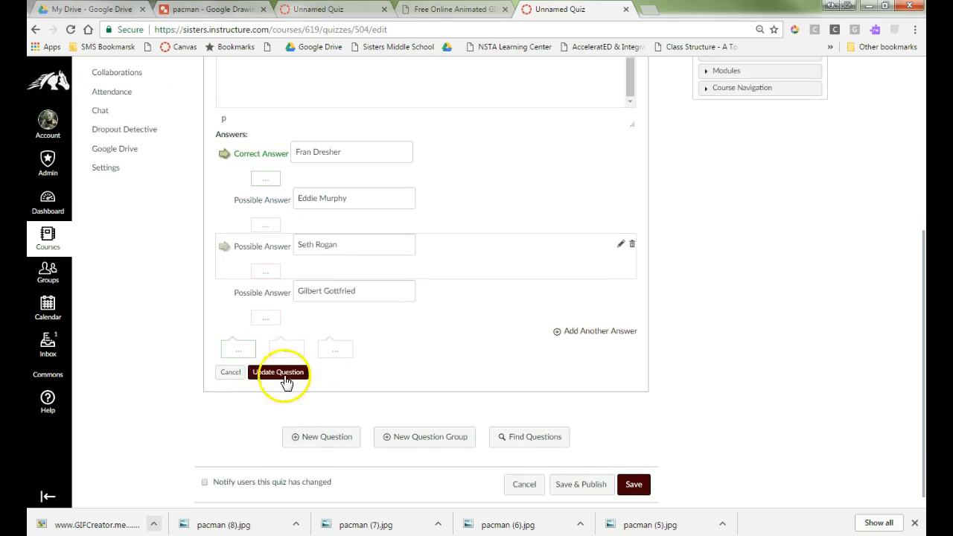
{"action": "left_click", "coordinate": [292, 373]}
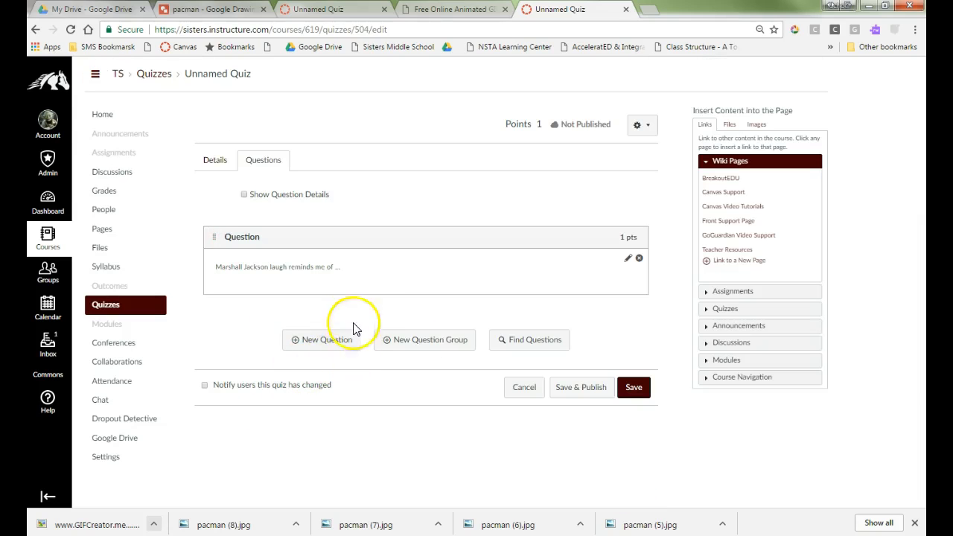
Add a Matching question with the text "Match the U of O coaches with the correct sport.".
{"action": "left_click", "coordinate": [328, 340]}
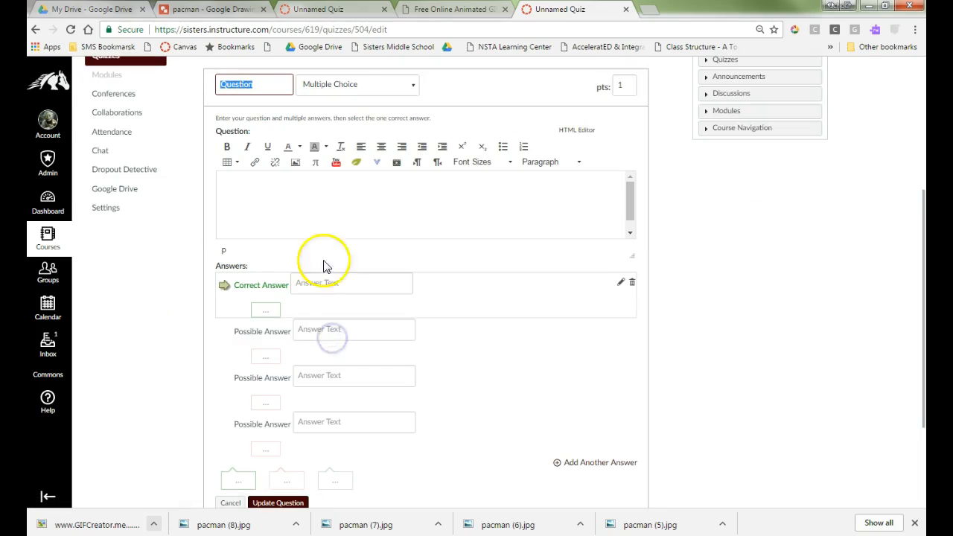
{"action": "left_click", "coordinate": [415, 86]}
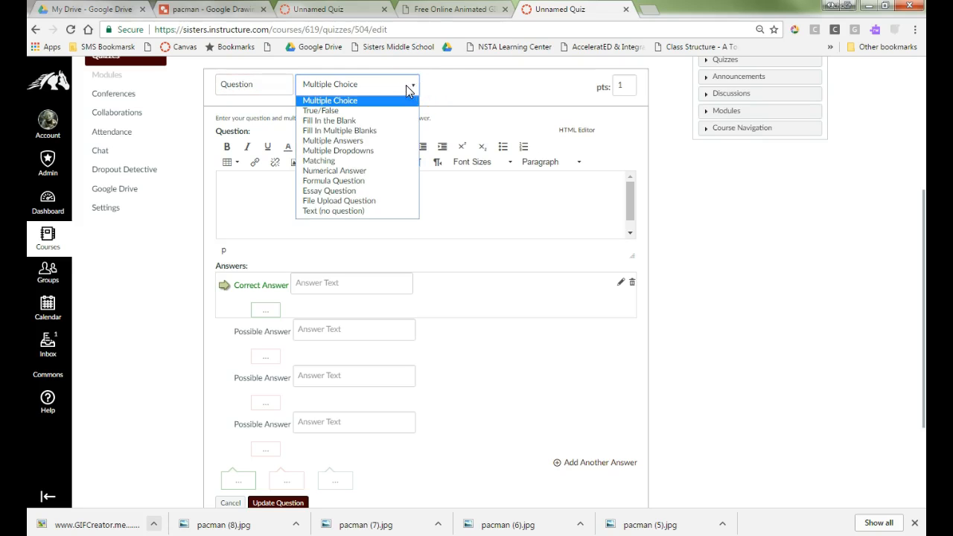
{"action": "left_click", "coordinate": [334, 160]}
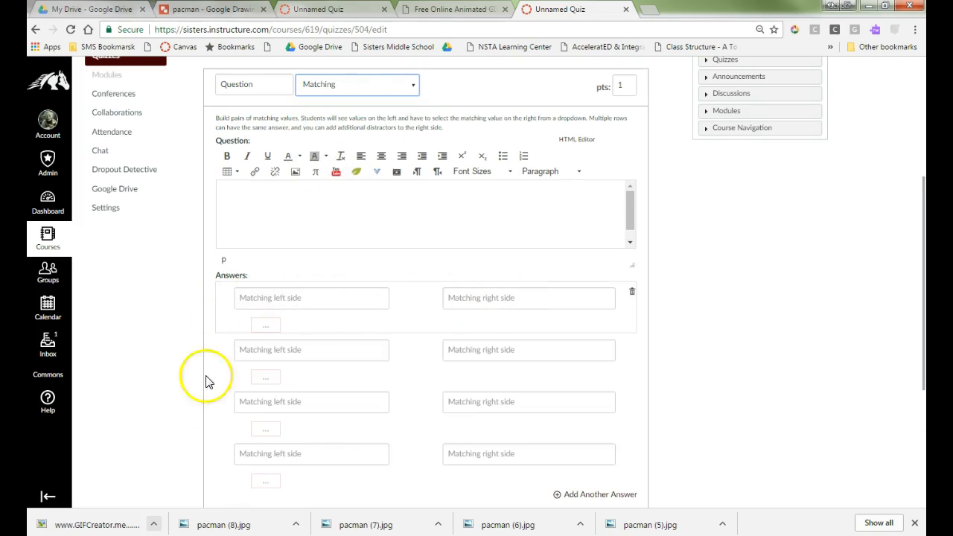
{"action": "scroll", "coordinate": [247, 440], "scroll_direction": "up", "scroll_amount": 3}
{"action": "scroll", "coordinate": [247, 440], "scroll_direction": "down", "scroll_amount": 1}
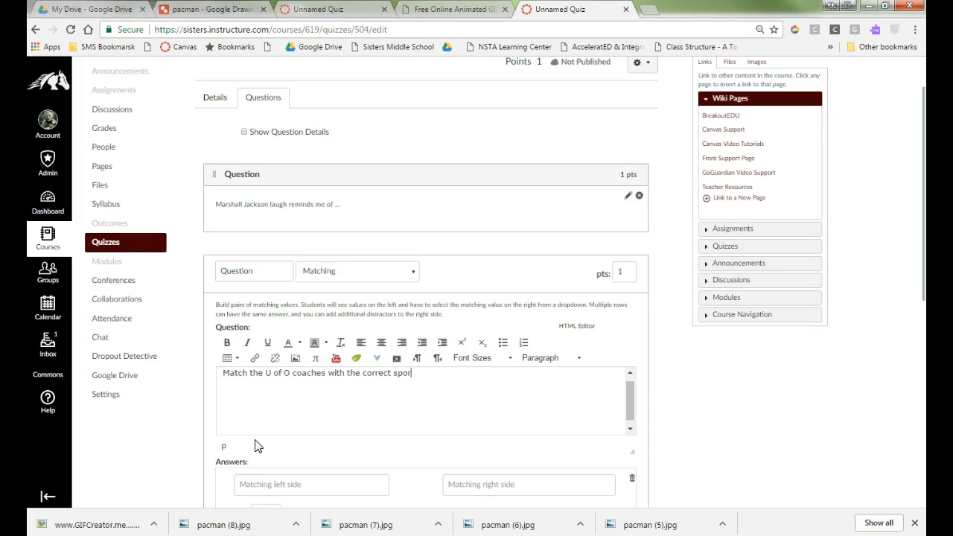
{"action": "scroll", "coordinate": [254, 446], "scroll_direction": "down", "scroll_amount": 3}
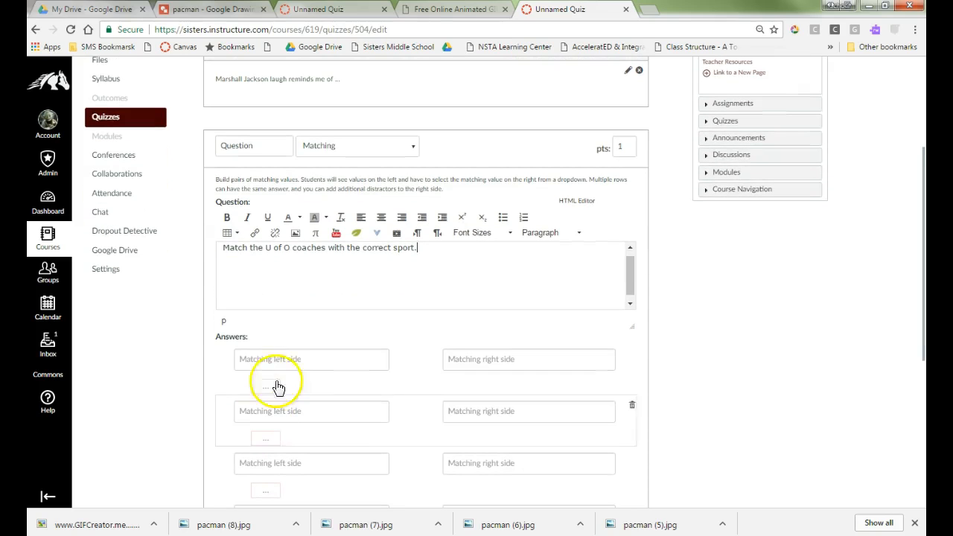
{"action": "left_click", "coordinate": [292, 359]}
{"action": "scroll", "coordinate": [300, 359], "scroll_direction": "down", "scroll_amount": 2}
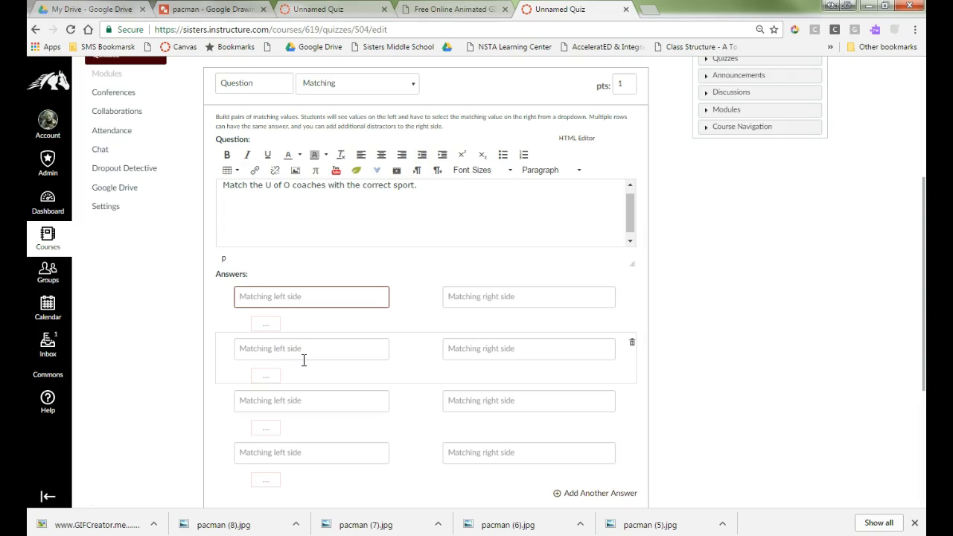
{"action": "type", "text": "Robert Johnson"}
{"action": "key", "text": "Tab"}
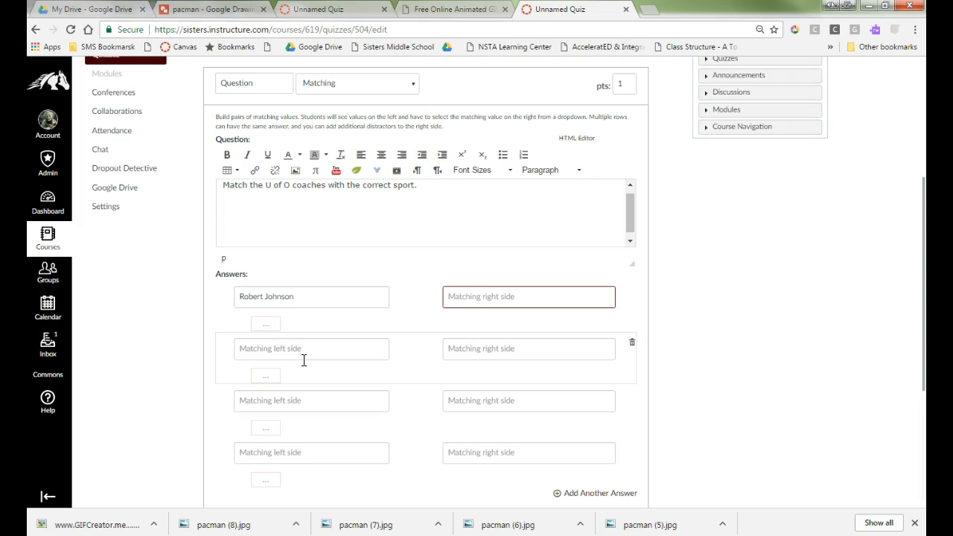
{"action": "type", "text": "Cross Country"}
{"action": "left_click", "coordinate": [290, 351]}
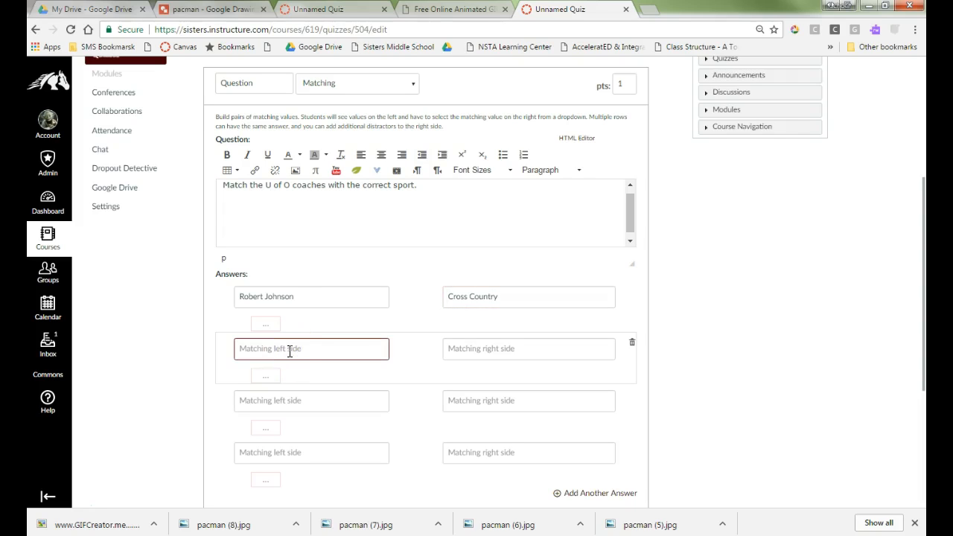
{"action": "type", "text": "Dana Altman"}
{"action": "left_click", "coordinate": [469, 348]}
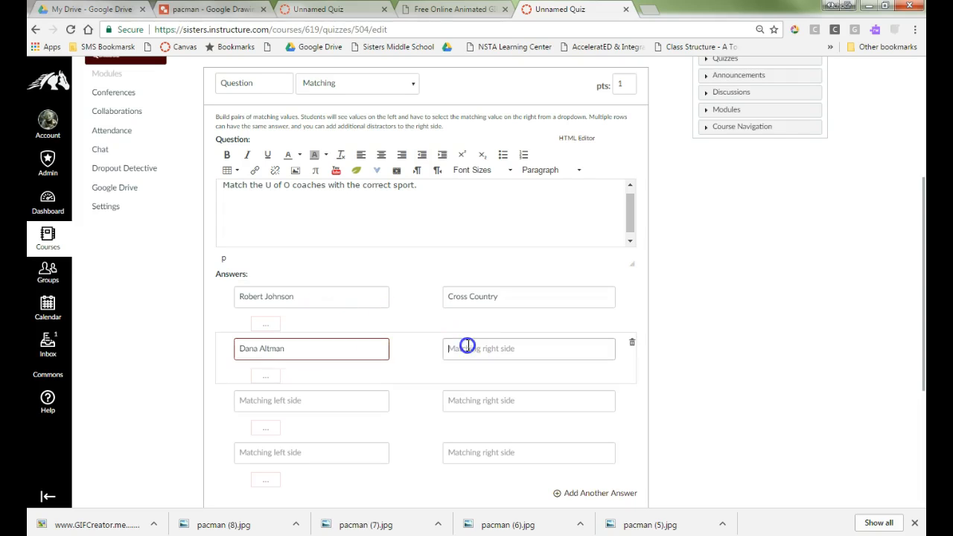
{"action": "type", "text": "Boy's Basketball"}
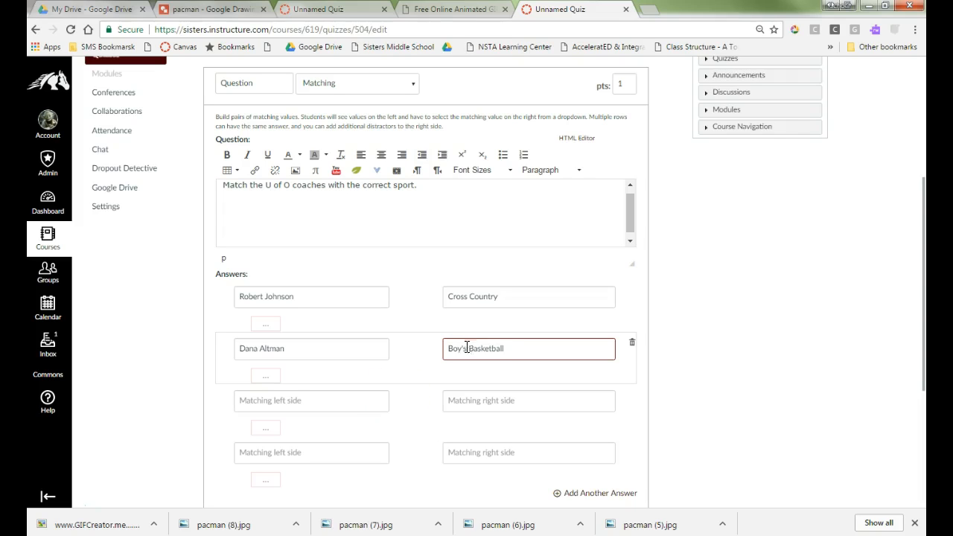
Fill the last two matching pairs: Kellly Graves with Women's Basketball, and Willie Taggart with Football.
{"action": "left_click", "coordinate": [320, 405]}
{"action": "type", "text": "Kel"}
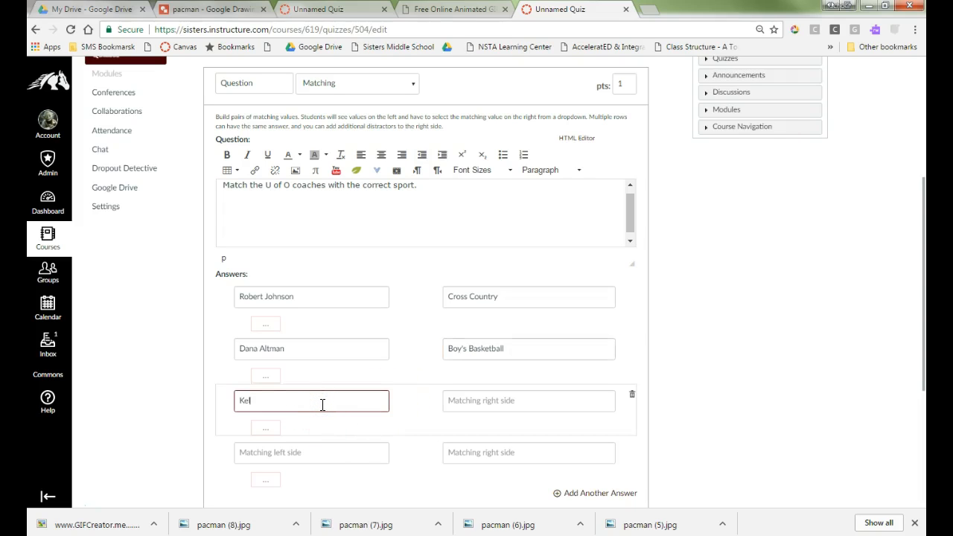
{"action": "type", "text": "lly Graves"}
{"action": "left_click", "coordinate": [490, 401]}
{"action": "type", "text": "Women's Basketball"}
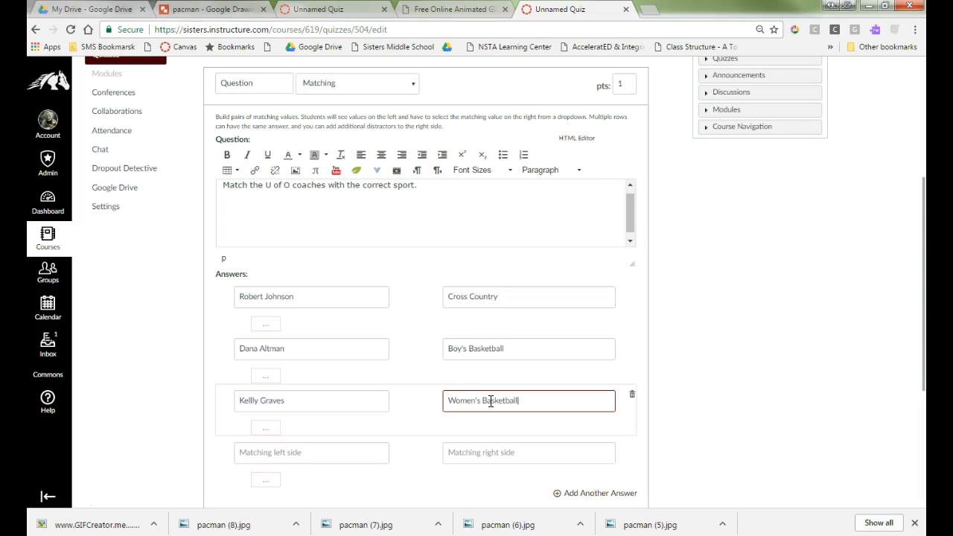
{"action": "left_click", "coordinate": [343, 449]}
{"action": "type", "text": "Willie Taggart"}
{"action": "left_click", "coordinate": [488, 454]}
{"action": "type", "text": "Football"}
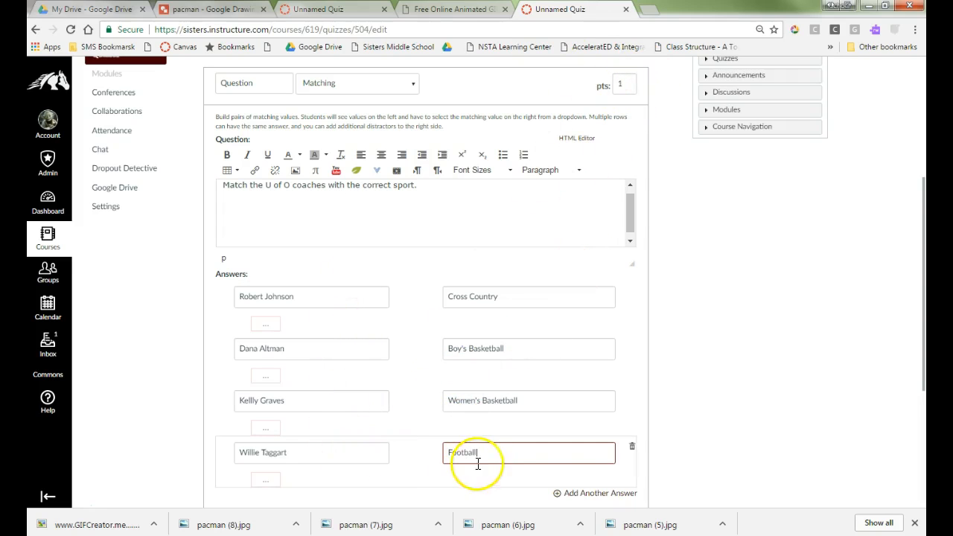
Set the matching question's value to 4 points and save the question.
{"action": "scroll", "coordinate": [536, 389], "scroll_direction": "up", "scroll_amount": 1}
{"action": "left_click_drag", "start_coordinate": [626, 147], "coordinate": [606, 149]}
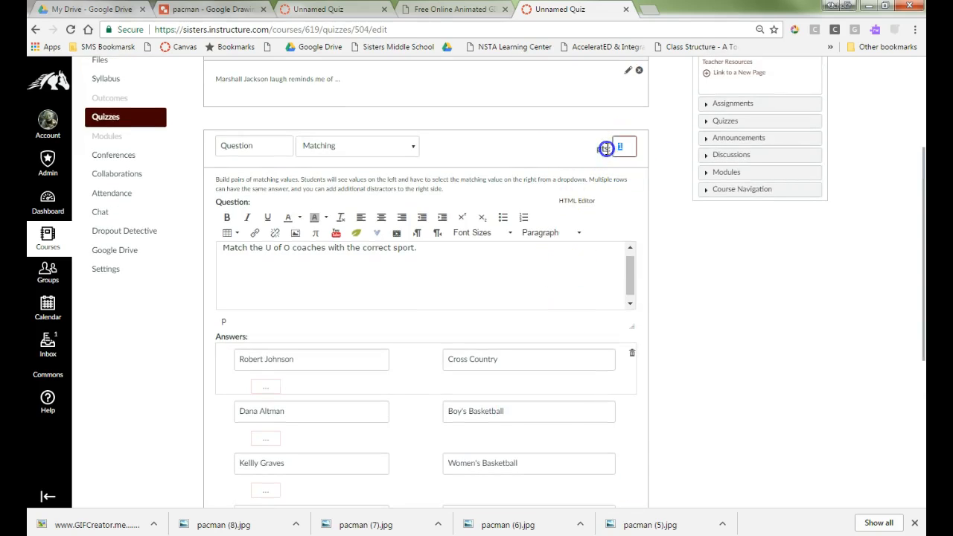
{"action": "type", "text": "4"}
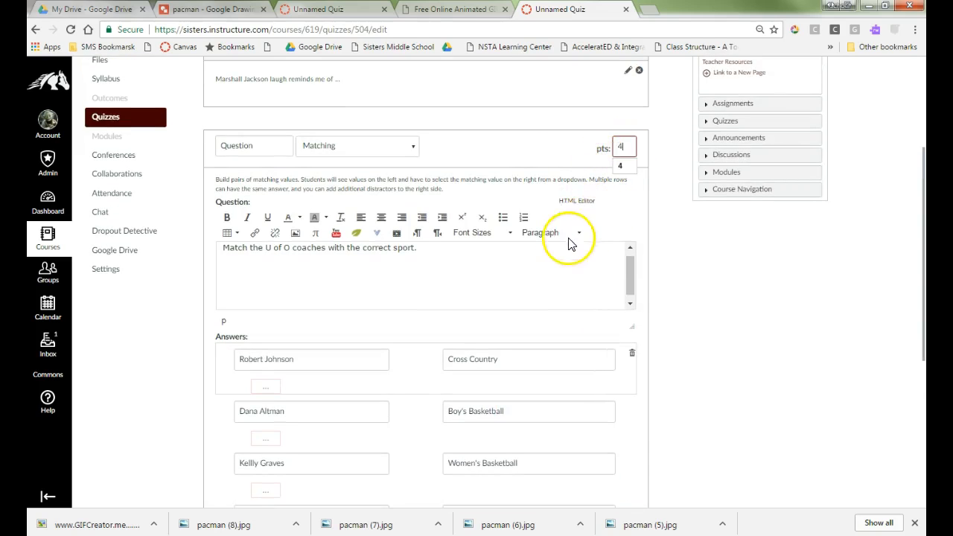
{"action": "scroll", "coordinate": [570, 244], "scroll_direction": "down", "scroll_amount": 4}
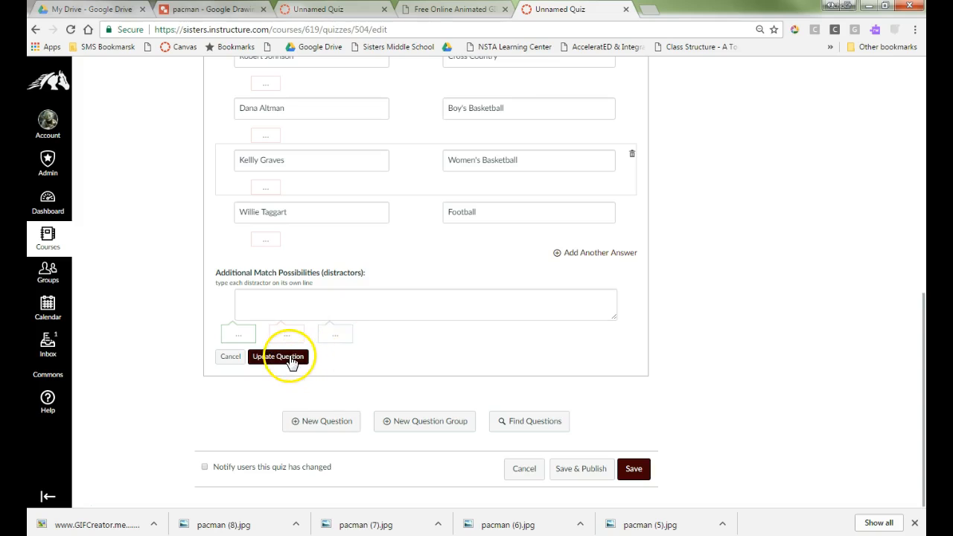
{"action": "left_click", "coordinate": [289, 359]}
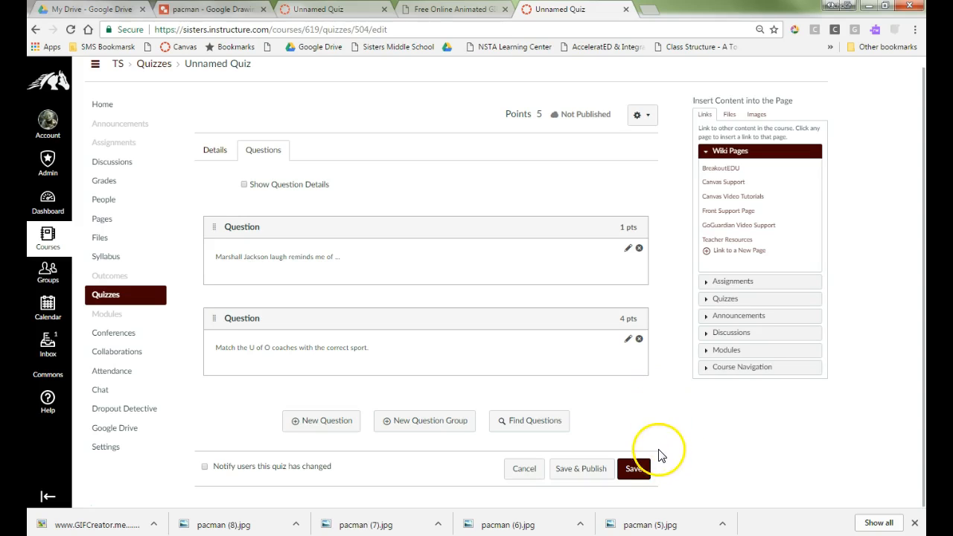
Save the quiz and open its preview.
{"action": "left_click", "coordinate": [639, 473]}
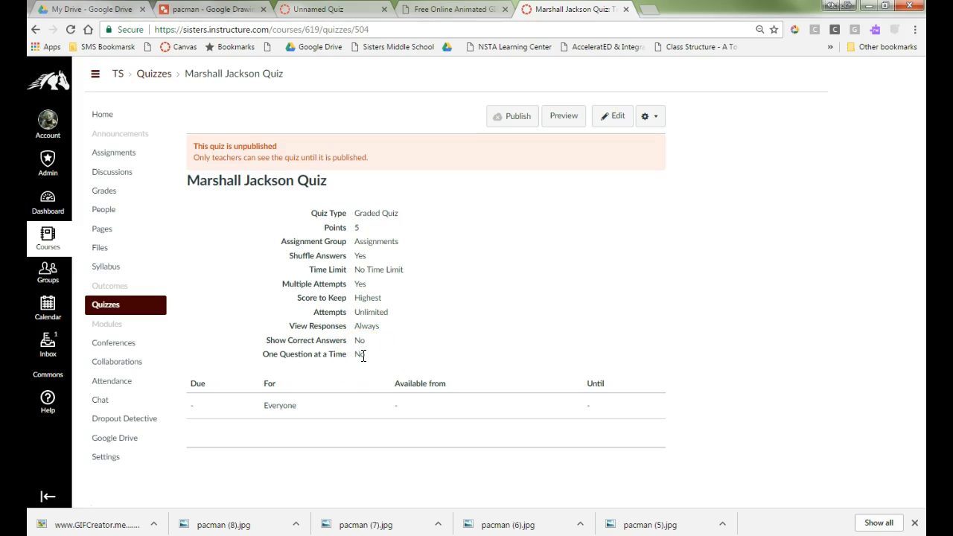
{"action": "left_click", "coordinate": [562, 117]}
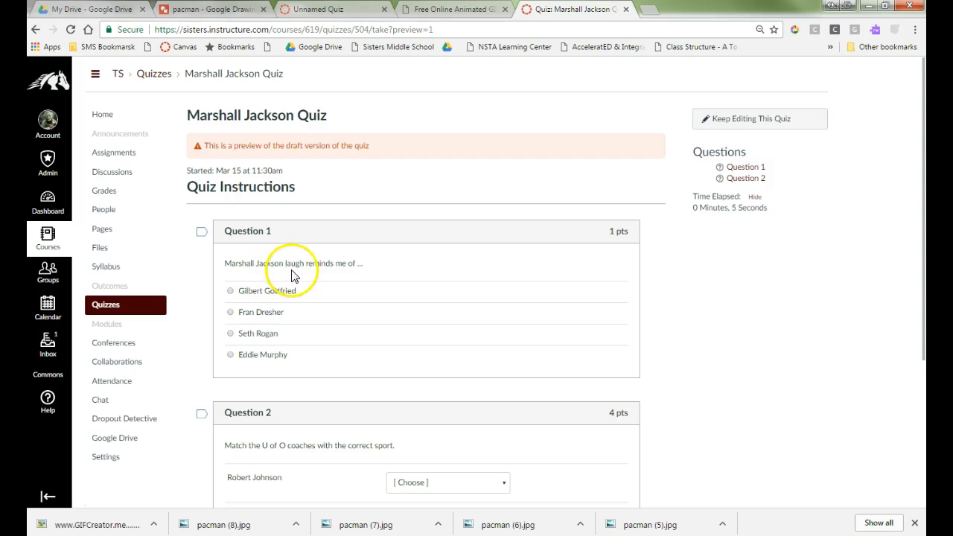
Answer Question 1 of the quiz preview with Gilbert Gottfried, and change the answer to Fran Dresher.
{"action": "left_click", "coordinate": [230, 292]}
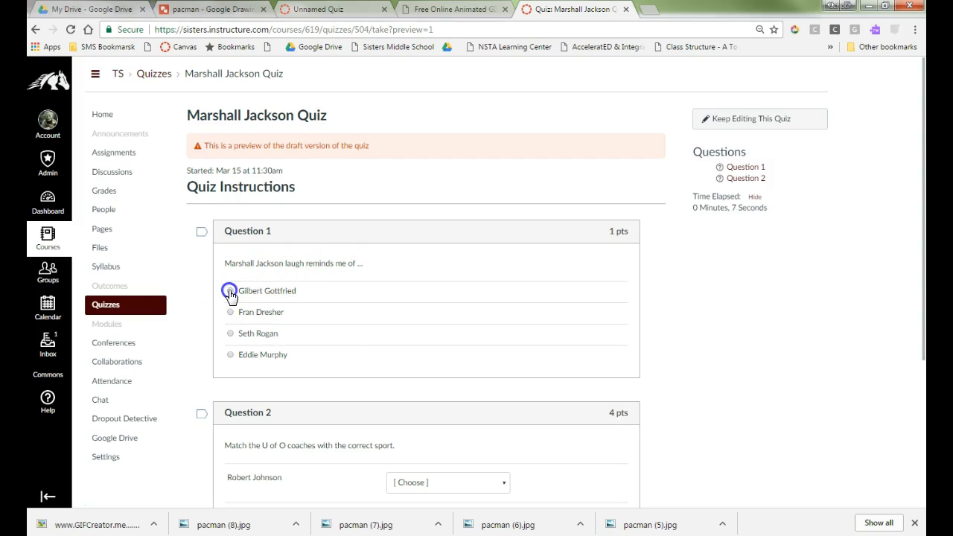
{"action": "scroll", "coordinate": [336, 291], "scroll_direction": "down", "scroll_amount": 1}
{"action": "scroll", "coordinate": [336, 293], "scroll_direction": "down", "scroll_amount": 2}
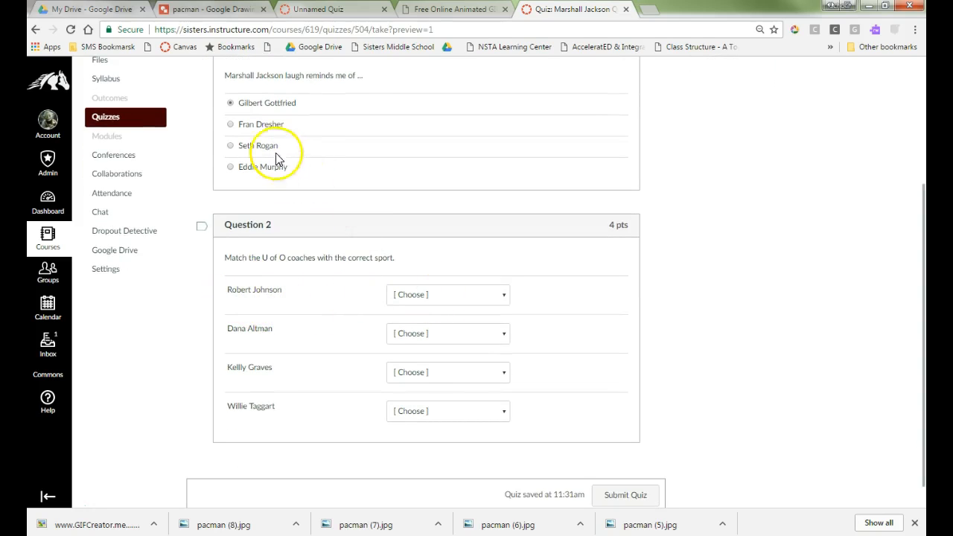
{"action": "left_click", "coordinate": [231, 123]}
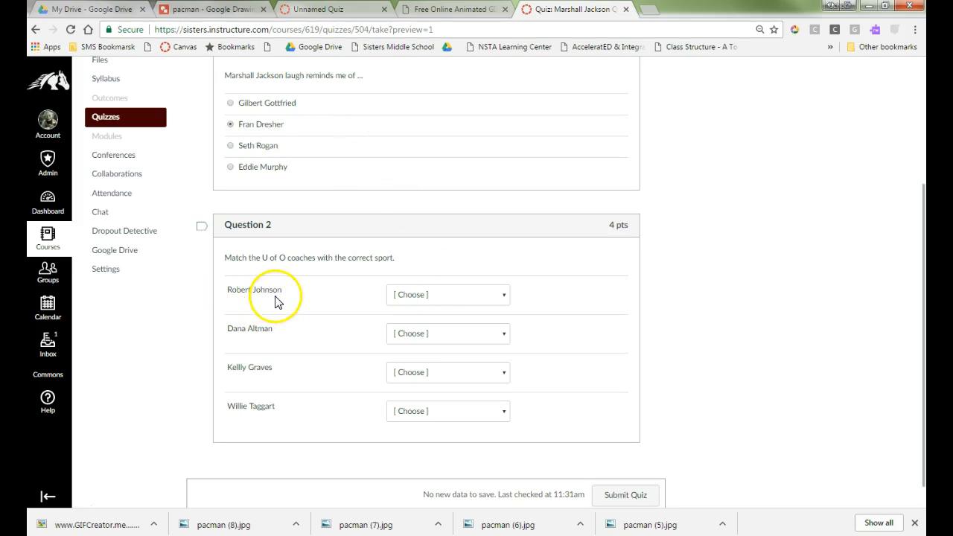
In Question 2 of the preview, match Robert Johnson with Cross Country and Dana Altman with Boy's Basketball.
{"action": "left_click", "coordinate": [502, 296]}
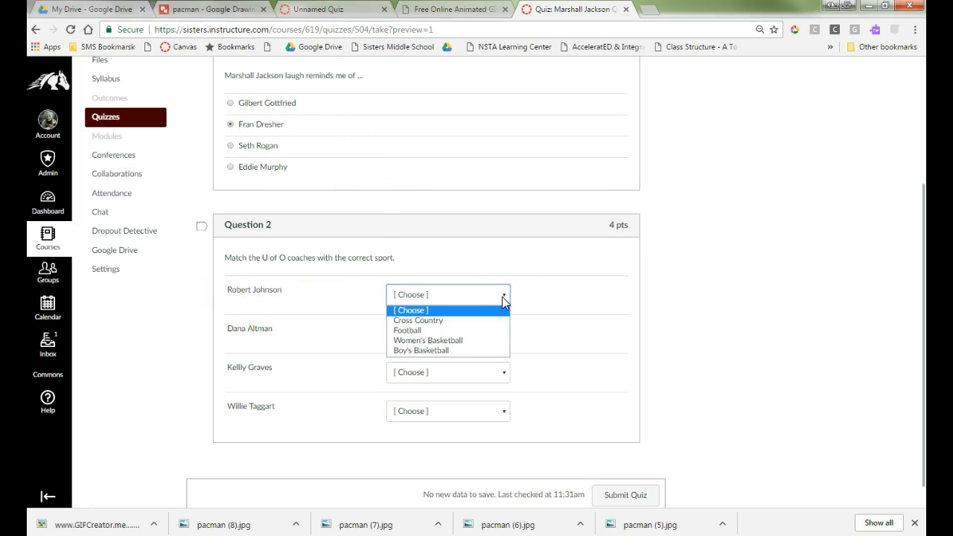
{"action": "left_click", "coordinate": [445, 321]}
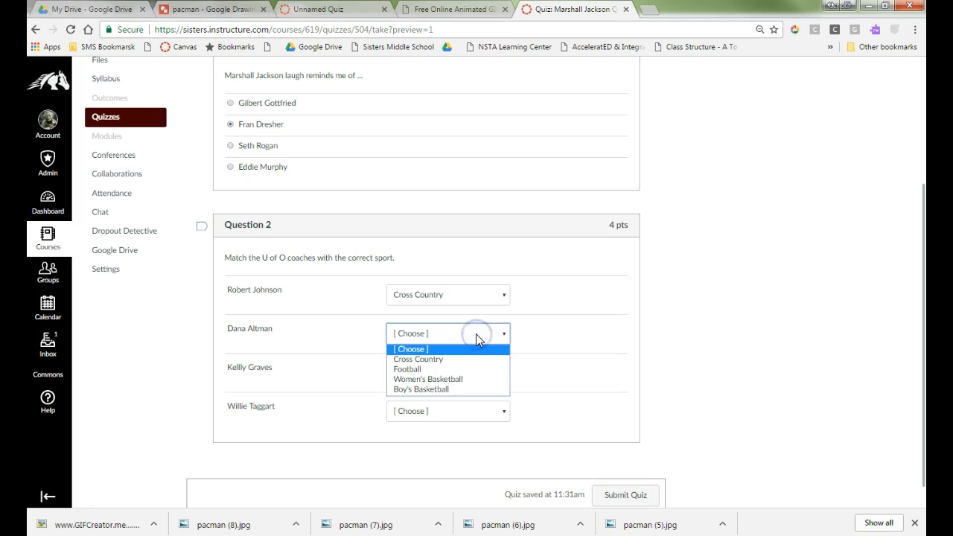
{"action": "left_click", "coordinate": [458, 389]}
Match Kellly Graves with Women's Basketball and Willie Taggart with Football, and submit the preview quiz.
{"action": "left_click", "coordinate": [492, 374]}
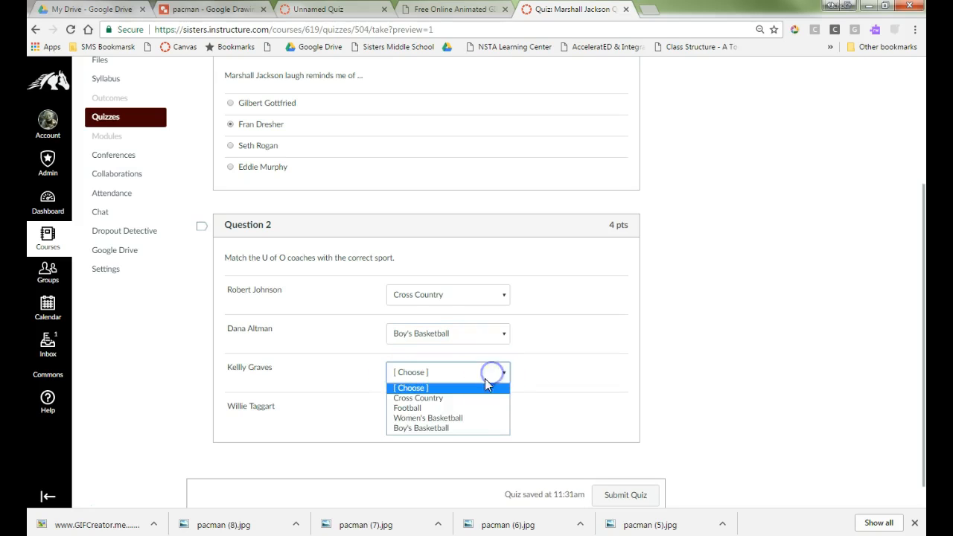
{"action": "left_click", "coordinate": [461, 420]}
{"action": "left_click", "coordinate": [500, 414]}
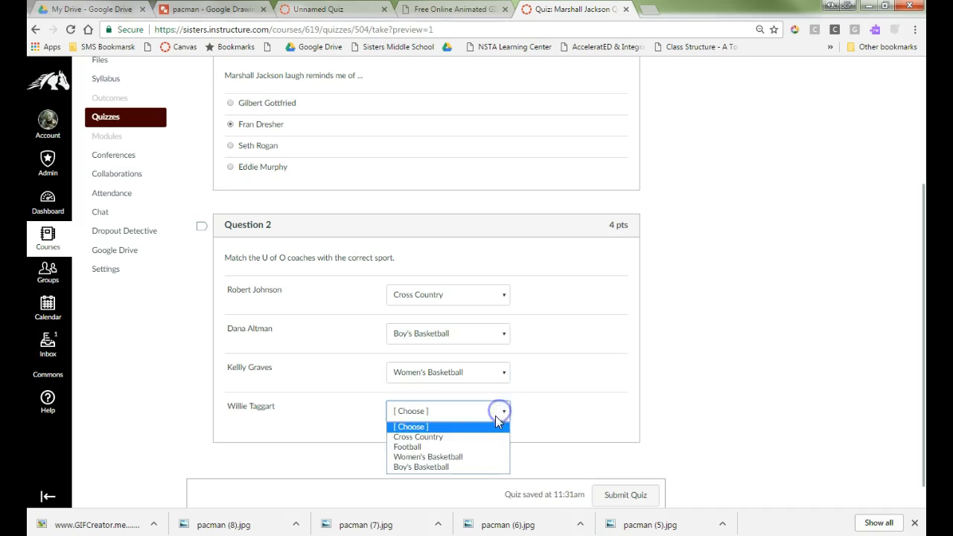
{"action": "left_click", "coordinate": [457, 447]}
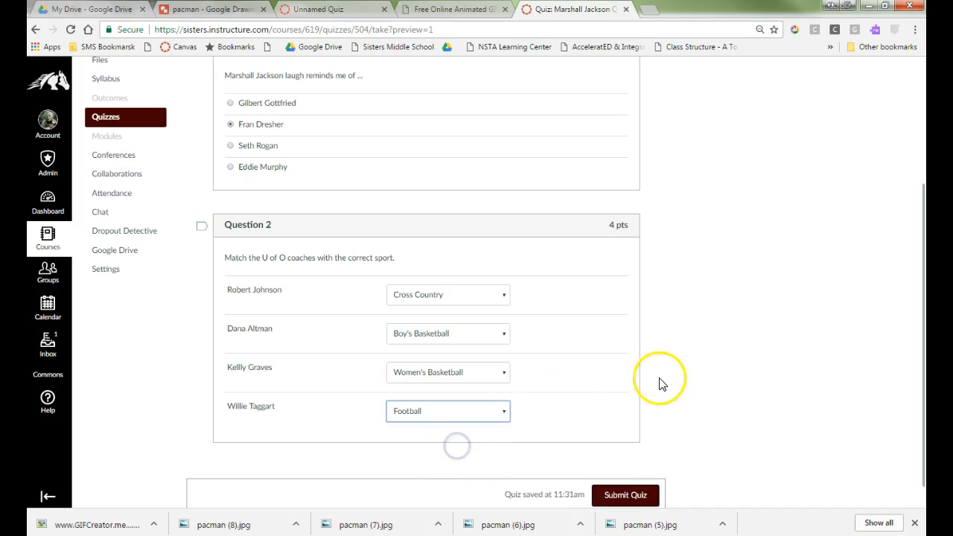
{"action": "scroll", "coordinate": [658, 383], "scroll_direction": "down", "scroll_amount": 1}
{"action": "left_click", "coordinate": [641, 466]}
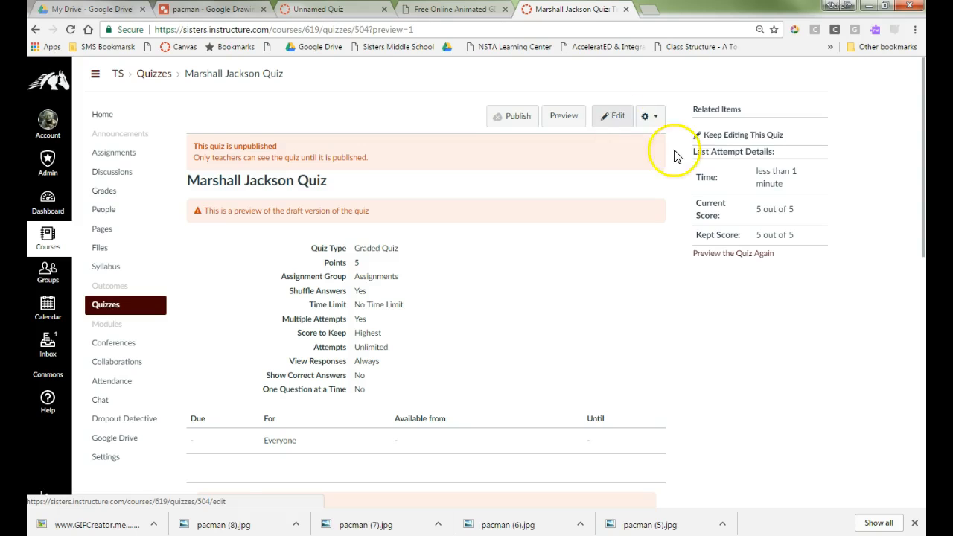
Return to editing the quiz and open the 1-point multiple-choice question for editing.
{"action": "left_click", "coordinate": [613, 120]}
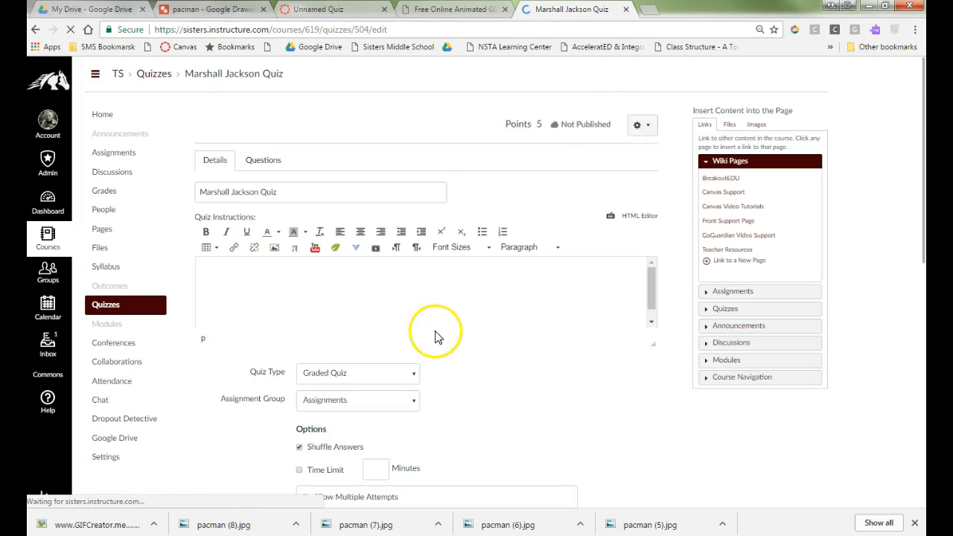
{"action": "left_click", "coordinate": [259, 162]}
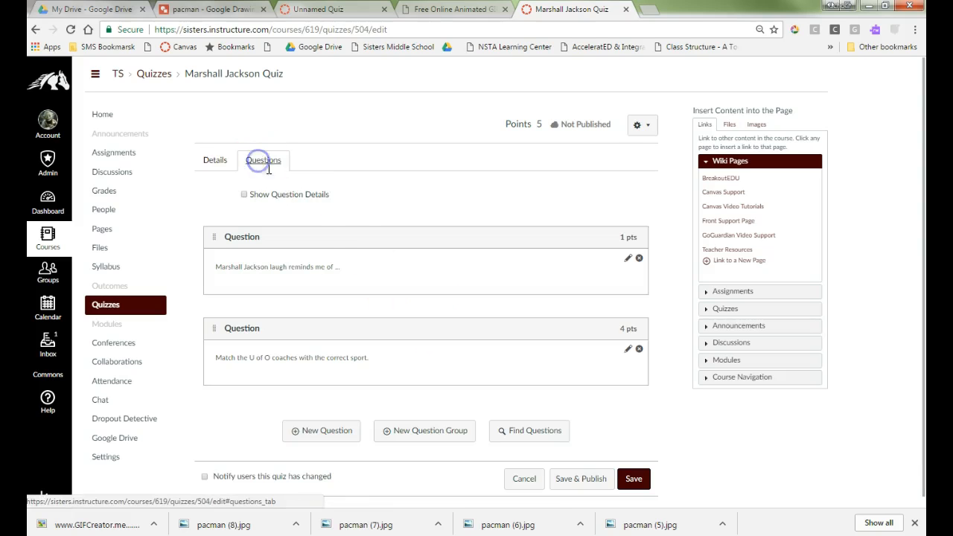
{"action": "left_click", "coordinate": [629, 261]}
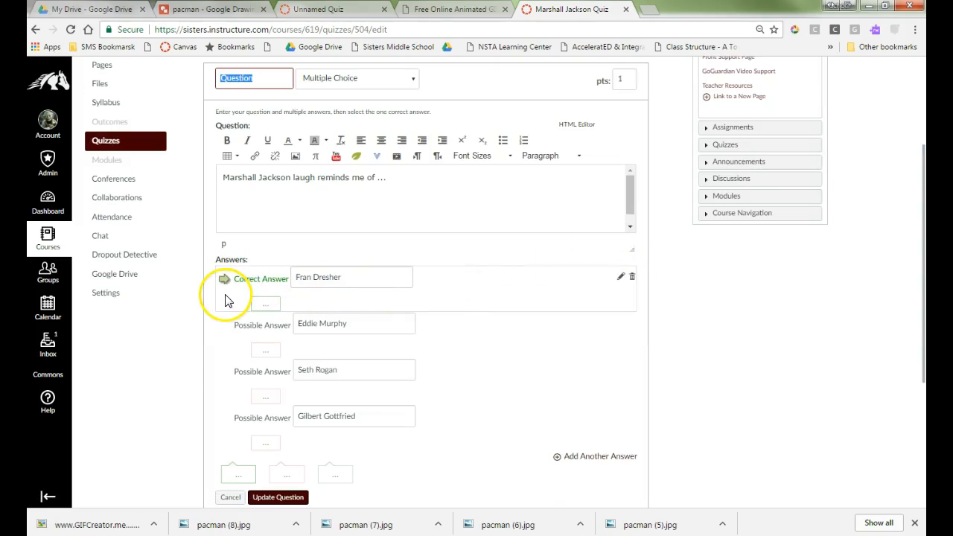
Mark Eddie Murphy, Seth Rogan and Gilbert Gottfried as the correct answer in turn, and set it back to Fran Dresher.
{"action": "left_click", "coordinate": [224, 326]}
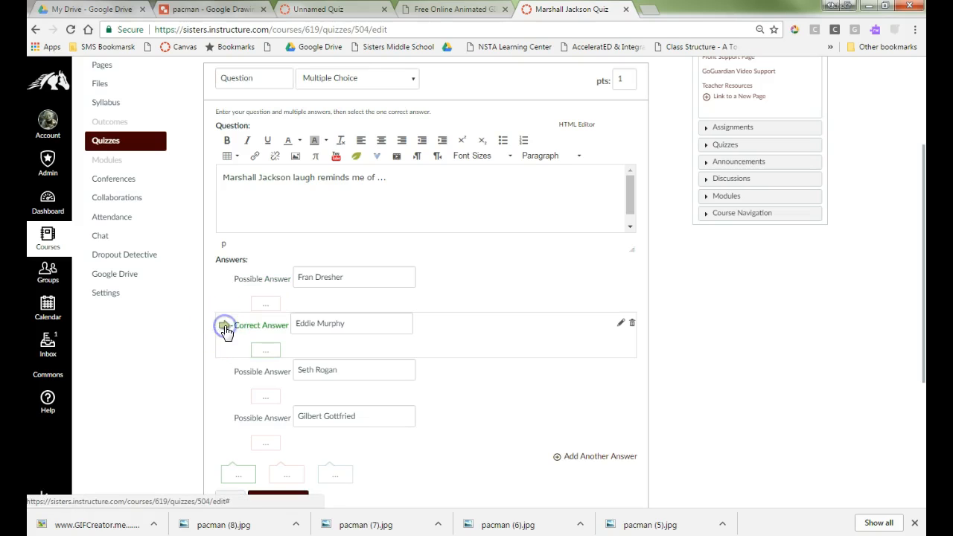
{"action": "left_click", "coordinate": [224, 373]}
{"action": "left_click", "coordinate": [225, 418]}
{"action": "left_click", "coordinate": [225, 281]}
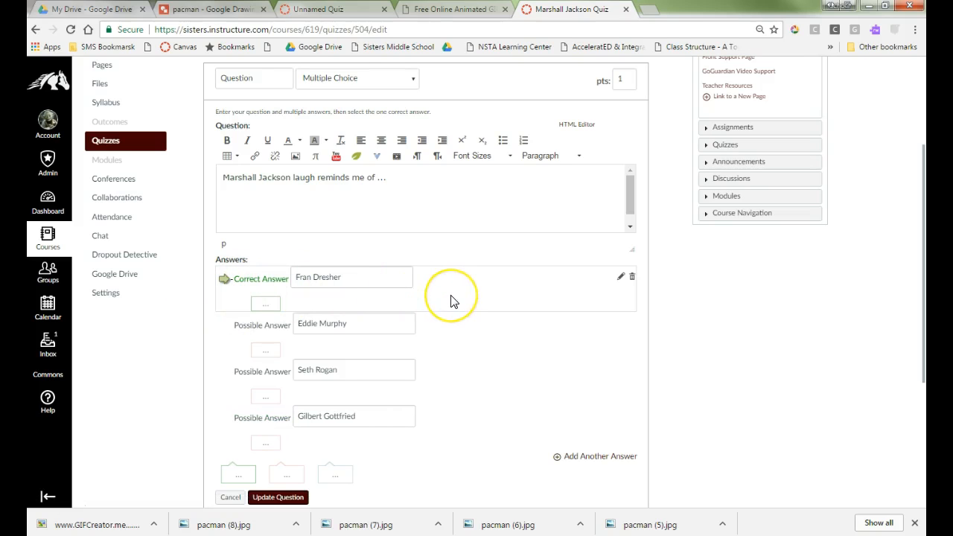
Save the quiz without publishing it.
{"action": "scroll", "coordinate": [451, 302], "scroll_direction": "down", "scroll_amount": 3}
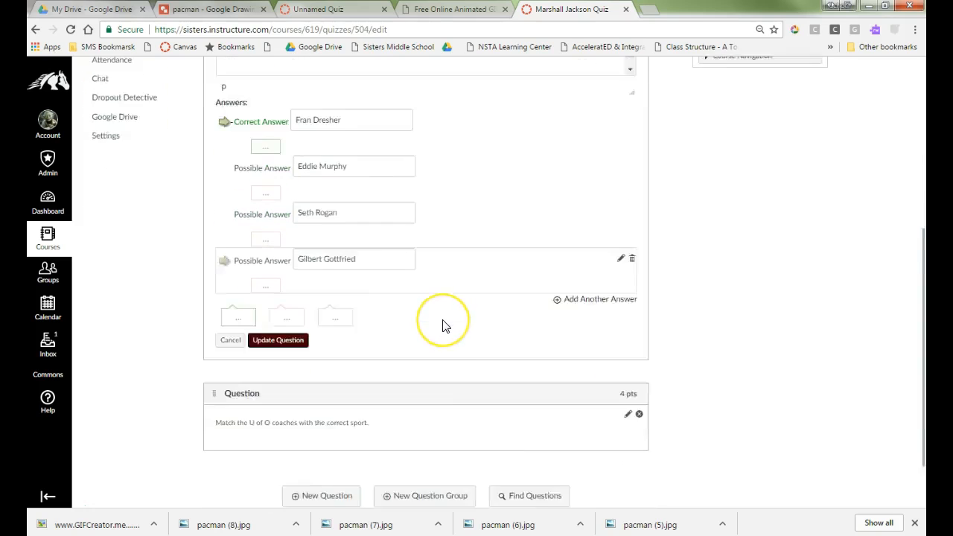
{"action": "scroll", "coordinate": [443, 325], "scroll_direction": "down", "scroll_amount": 2}
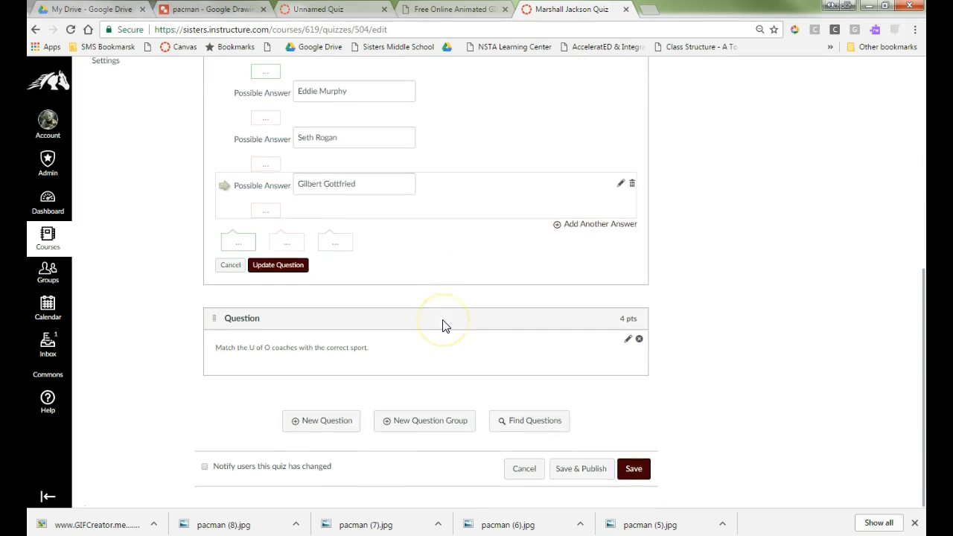
{"action": "left_click", "coordinate": [640, 471]}
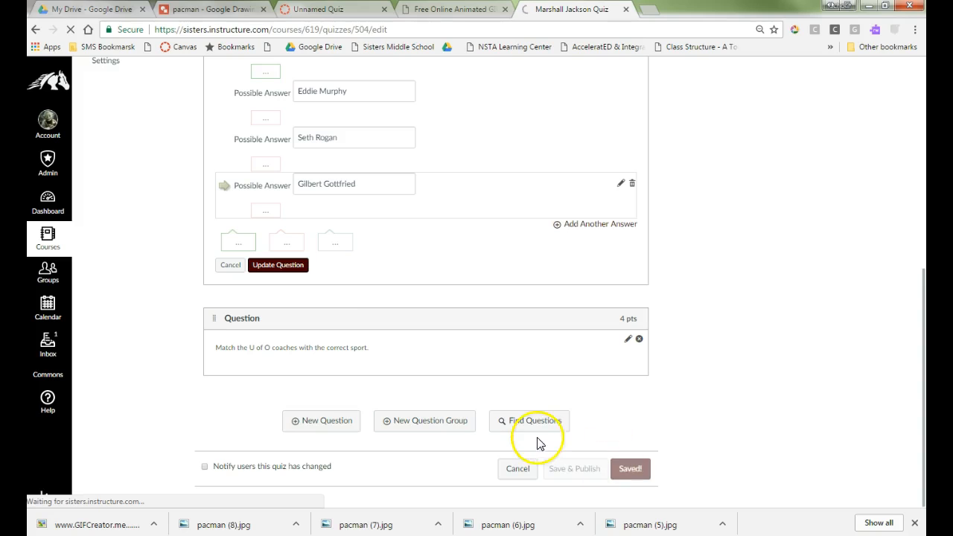